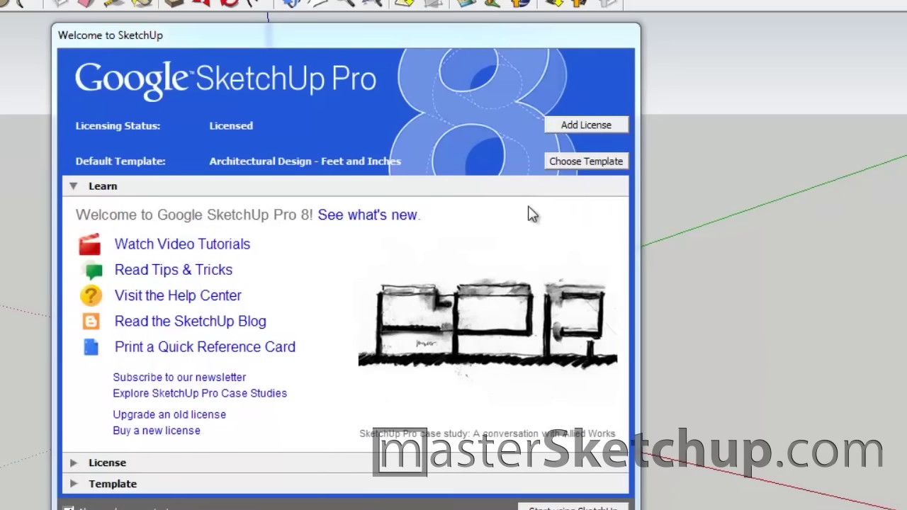
# Browse the starting templates and begin a new untitled model with the default template
pyautogui.click(592, 167)
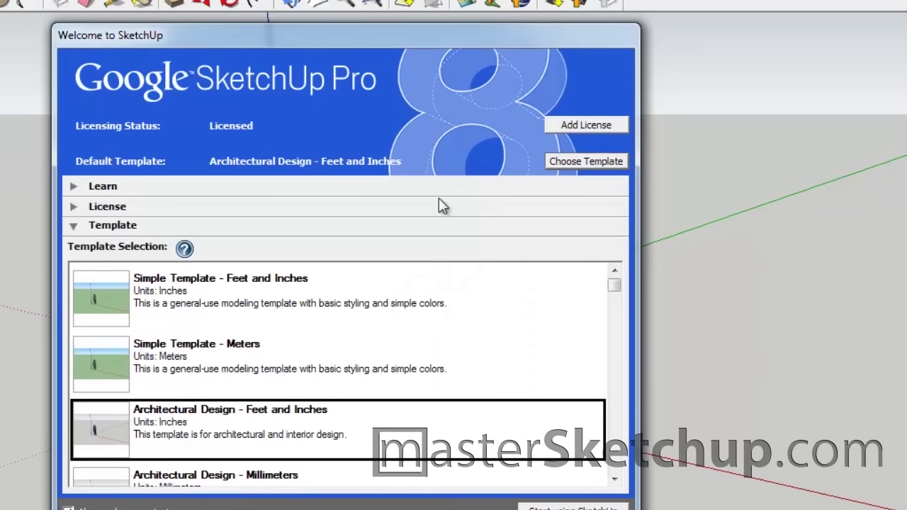
pyautogui.scroll(-5, 124, 315)
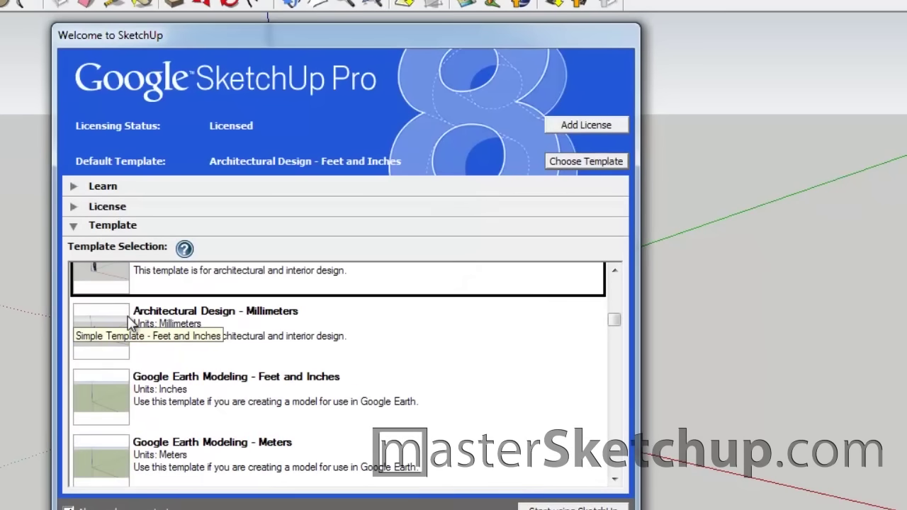
pyautogui.scroll(-10, 128, 321)
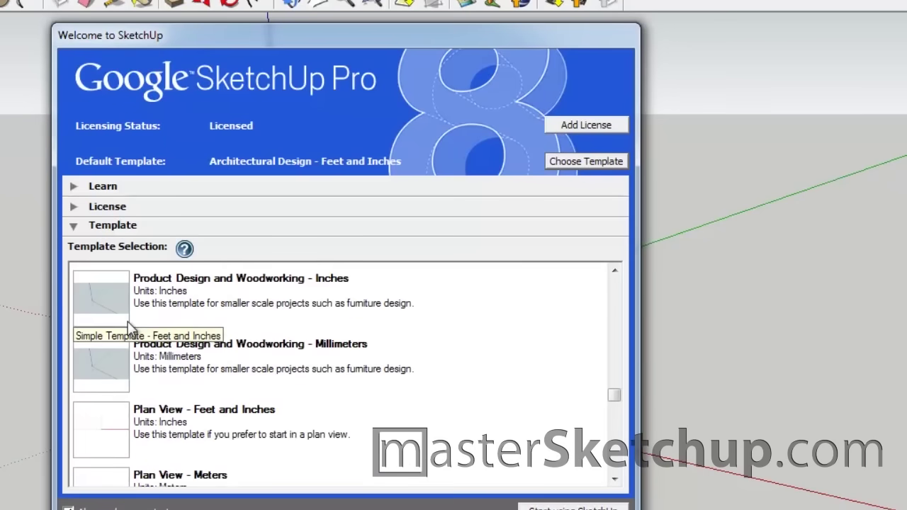
pyautogui.scroll(-10, 128, 322)
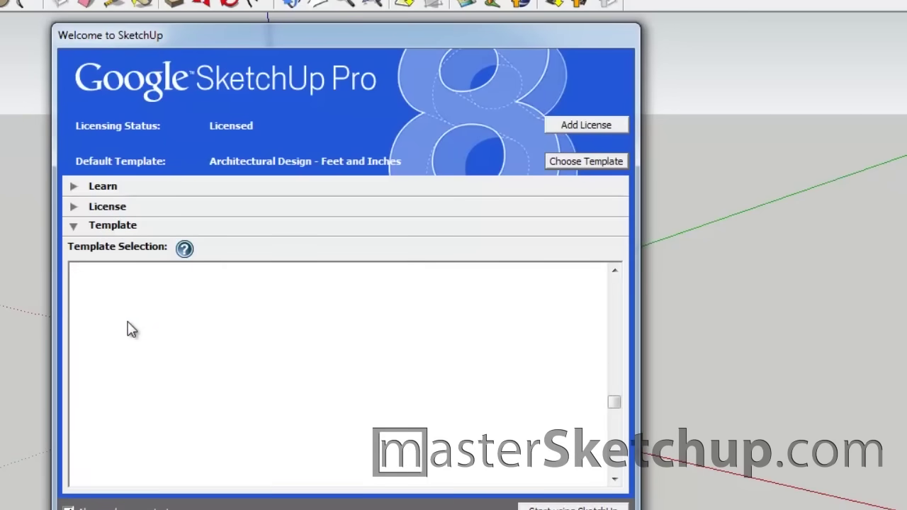
pyautogui.scroll(20, 131, 330)
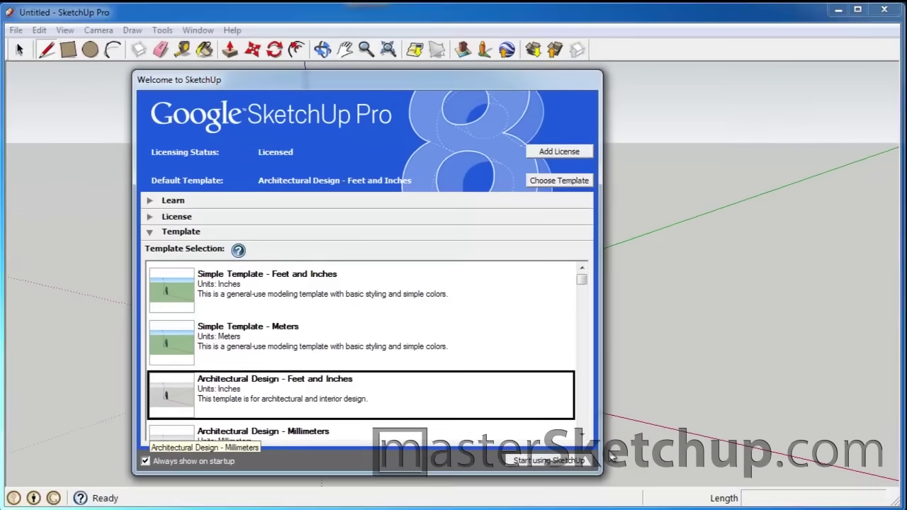
pyautogui.click(588, 460)
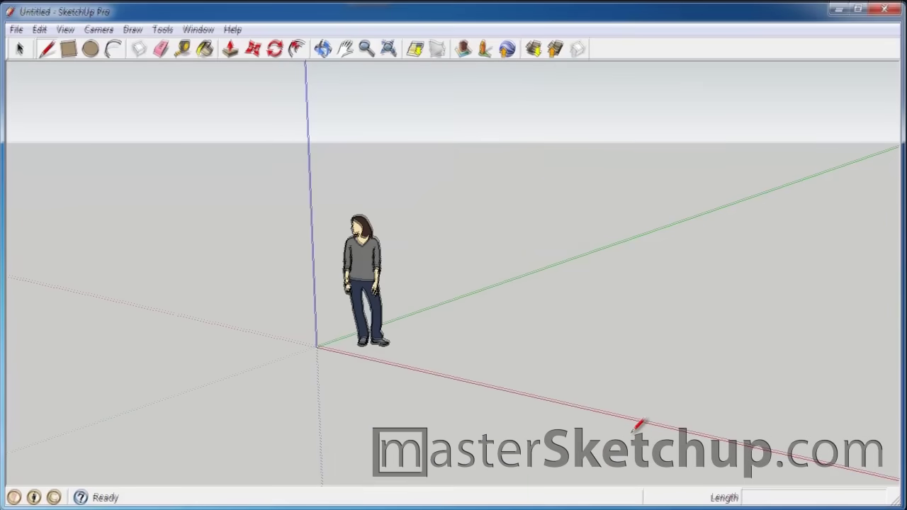
# Select the default standing figure and delete it, leaving only the axes
pyautogui.click(21, 48)
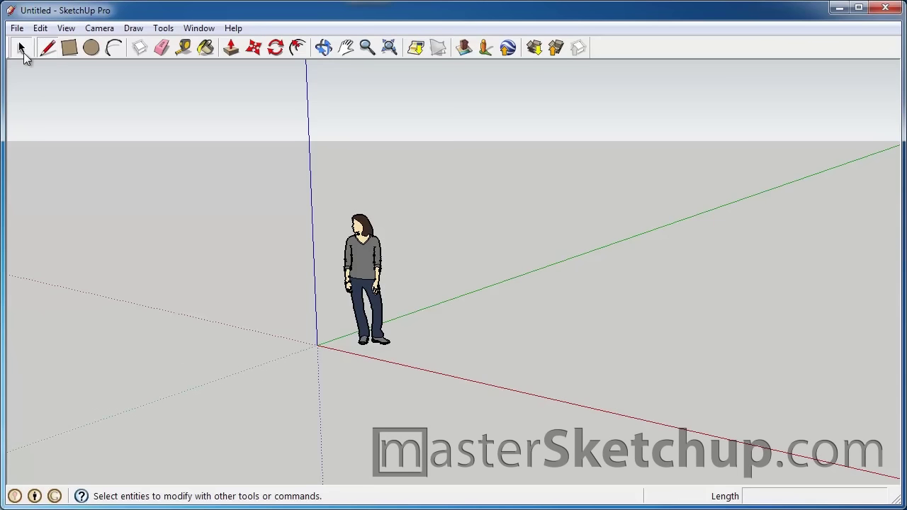
pyautogui.click(358, 268)
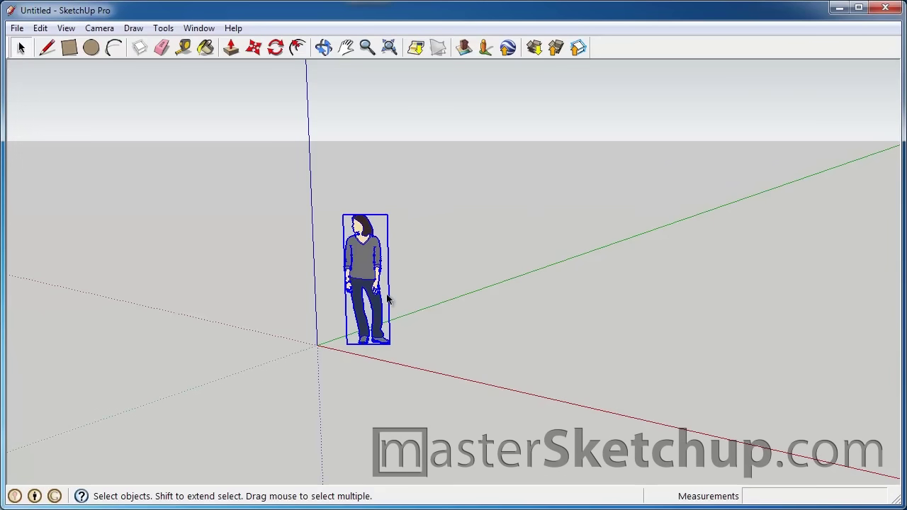
pyautogui.press('Delete')
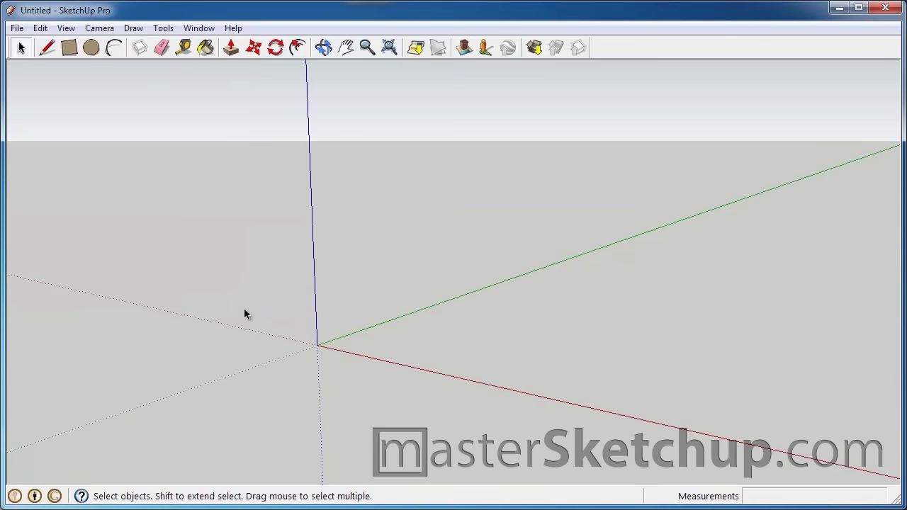
pyautogui.click(199, 28)
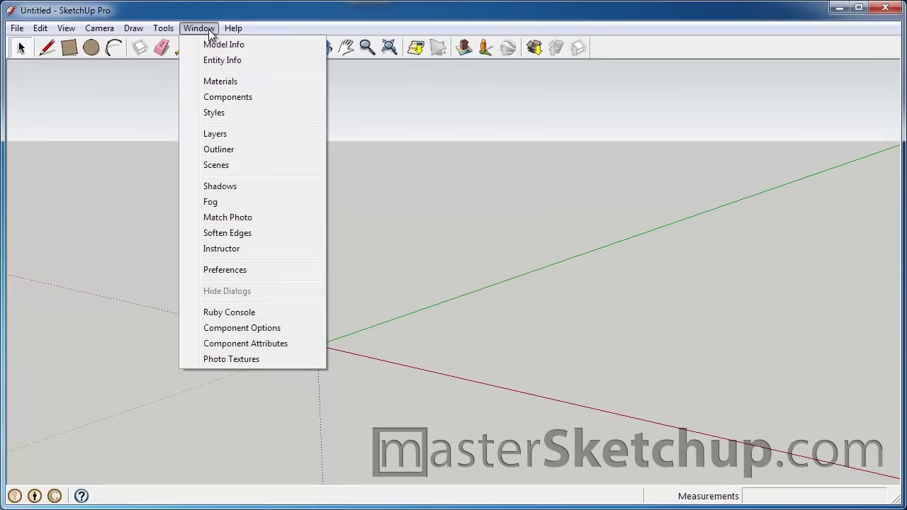
pyautogui.click(249, 249)
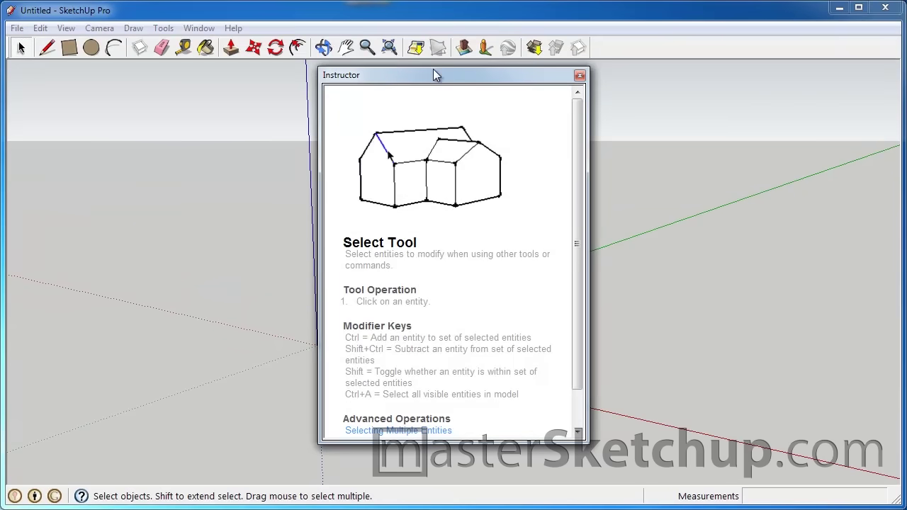
pyautogui.moveTo(433, 70); pyautogui.dragTo(723, 89)
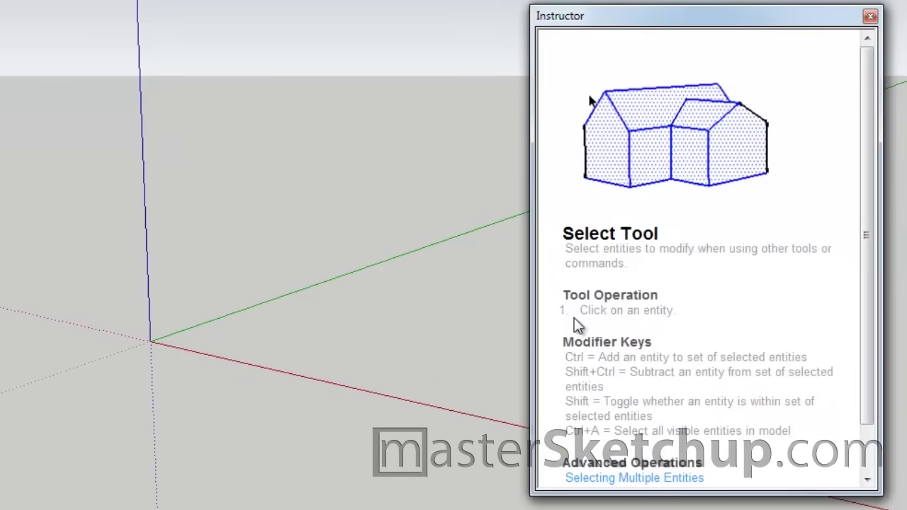
pyautogui.moveTo(872, 193); pyautogui.dragTo(871, 228)
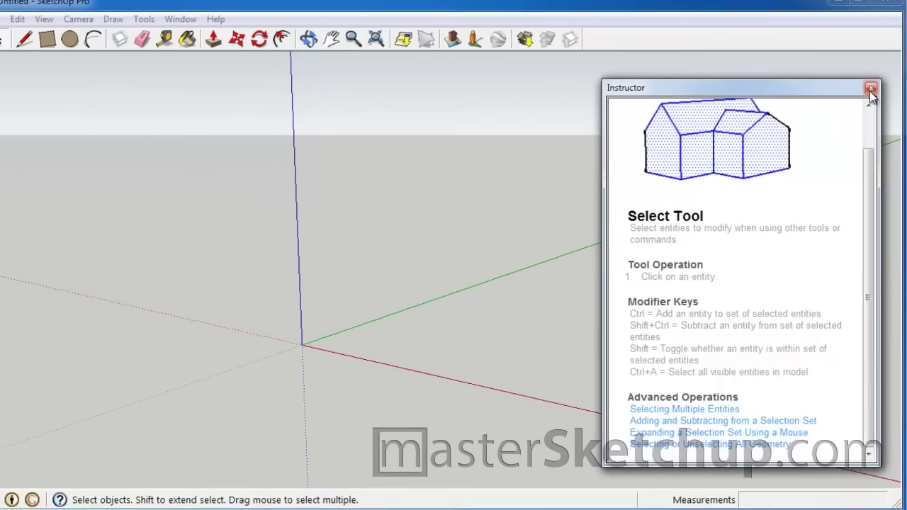
pyautogui.click(870, 69)
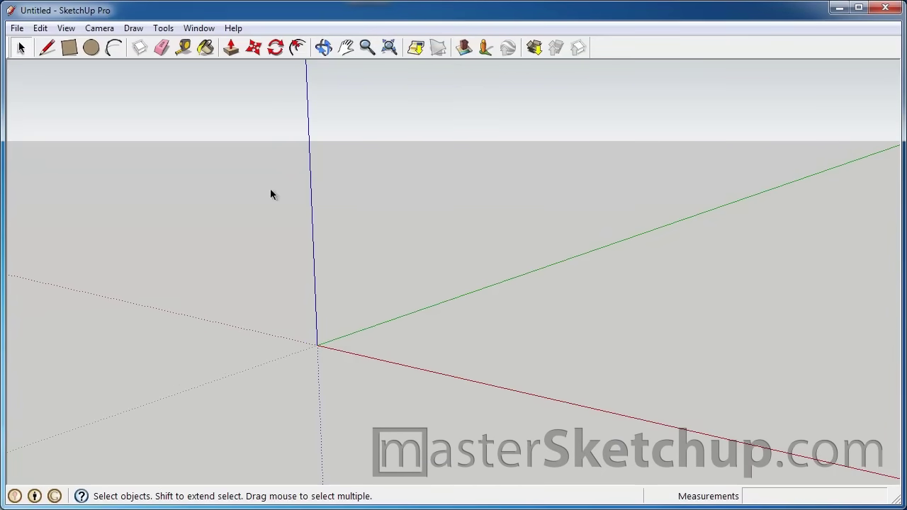
# Activate the Rectangle tool from the toolbar
pyautogui.click(70, 47)
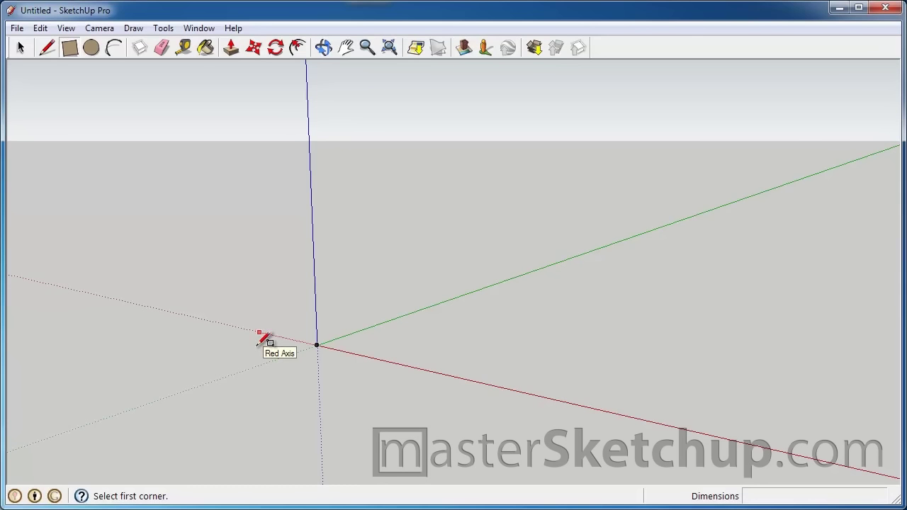
# Draw a ground rectangle from the origin along the red and green axes, then enter 15',10
pyautogui.click(317, 345)
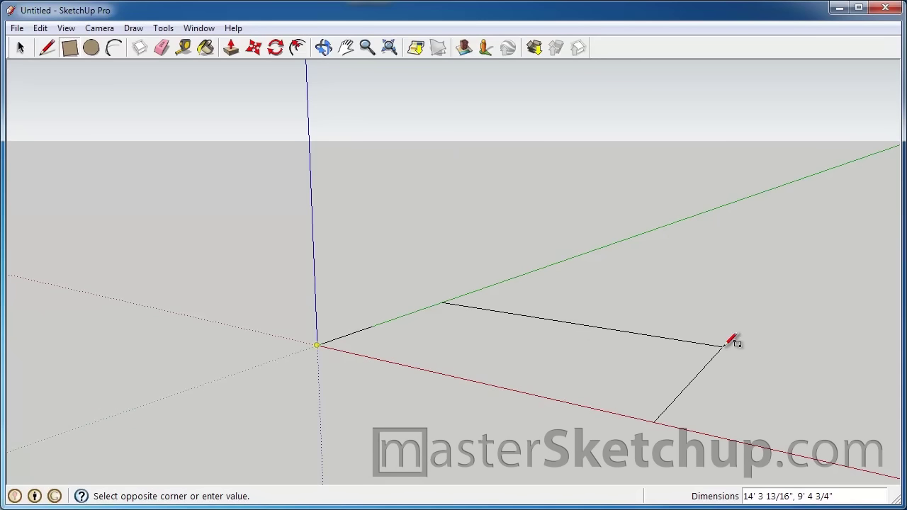
pyautogui.click(725, 346)
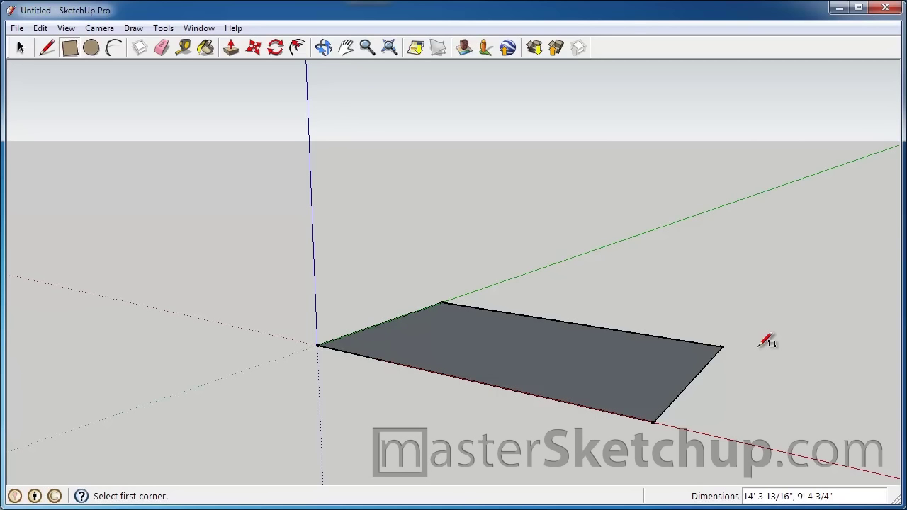
pyautogui.write("15',10")
# Size the rectangle to 15' by 10', trying 4' by 5' in between, then start a second rectangle
pyautogui.press('Return')
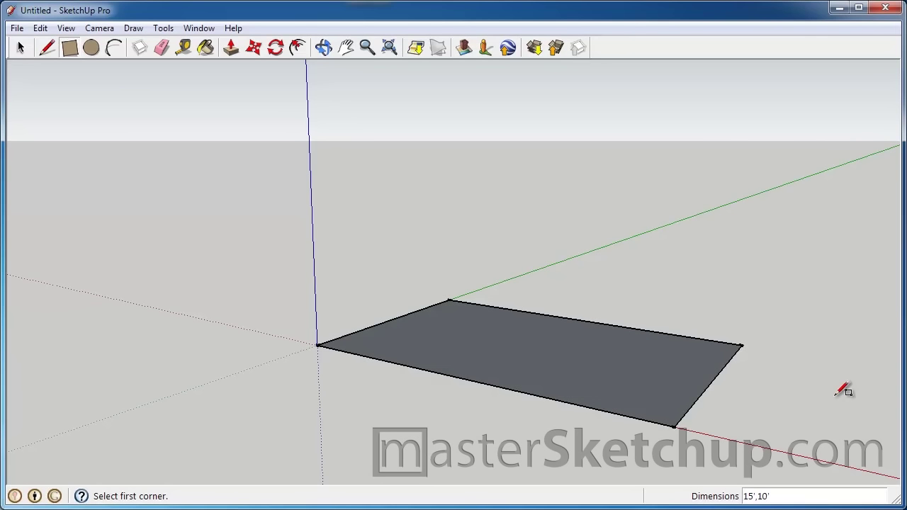
pyautogui.write("4',5'")
pyautogui.press('Return')
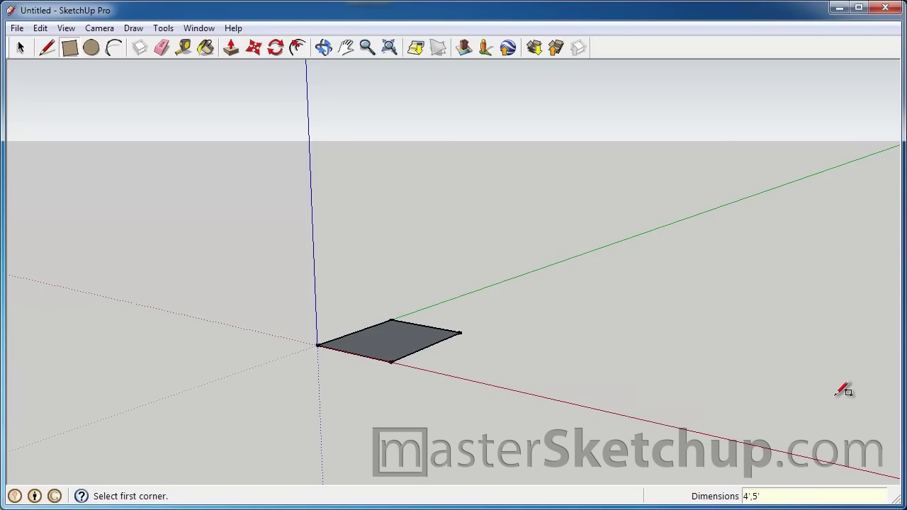
pyautogui.write("15',10'")
pyautogui.press('Return')
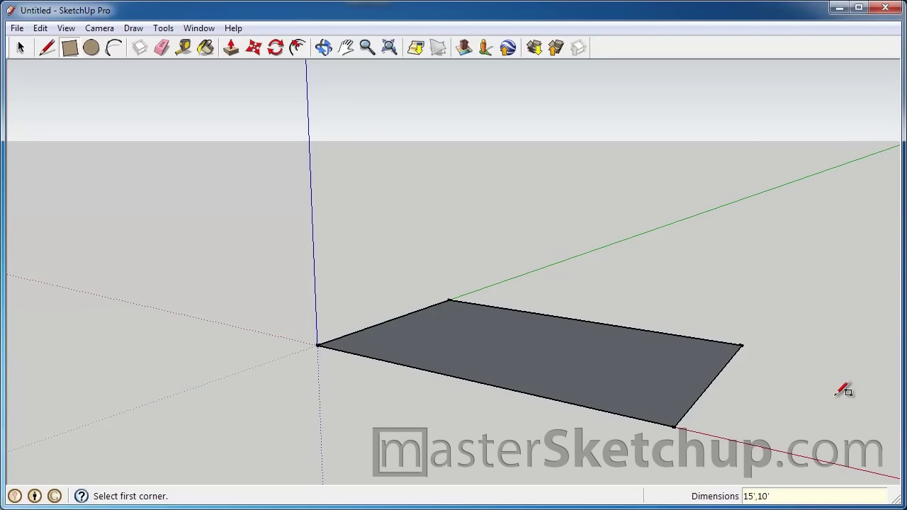
pyautogui.click(495, 283)
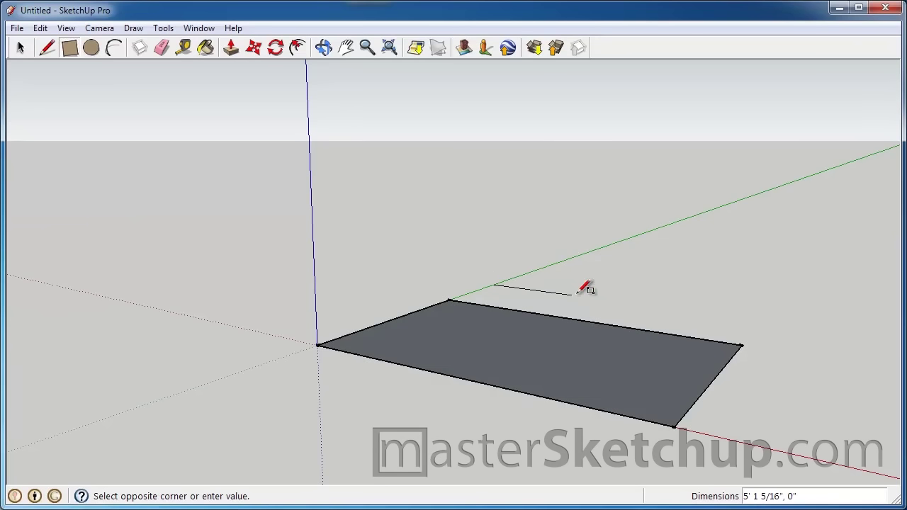
pyautogui.click(752, 277)
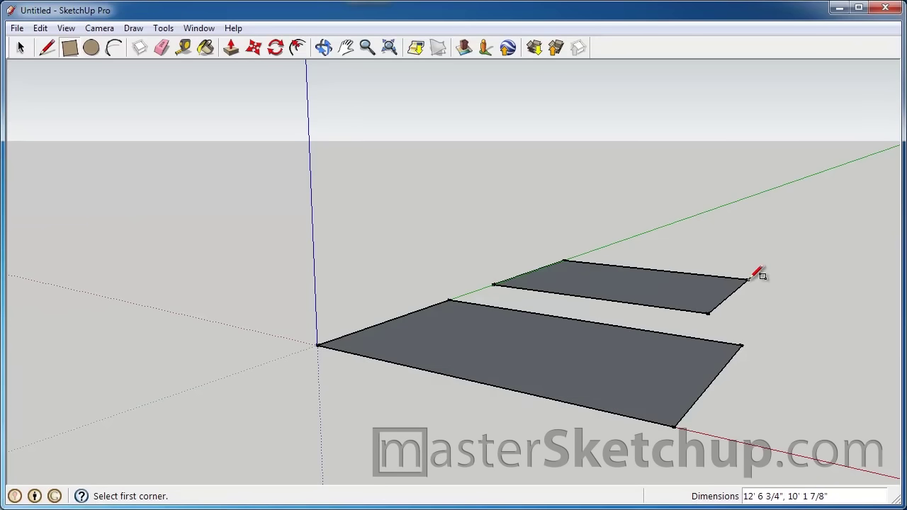
pyautogui.write("10',4")
pyautogui.press('Return')
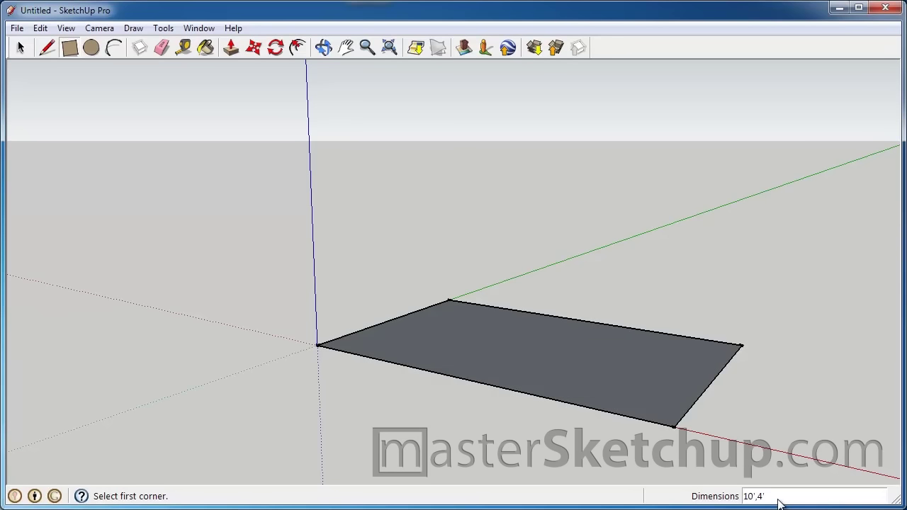
# Move the rectangle's right edge along the red axis by exactly 4'
pyautogui.click(253, 47)
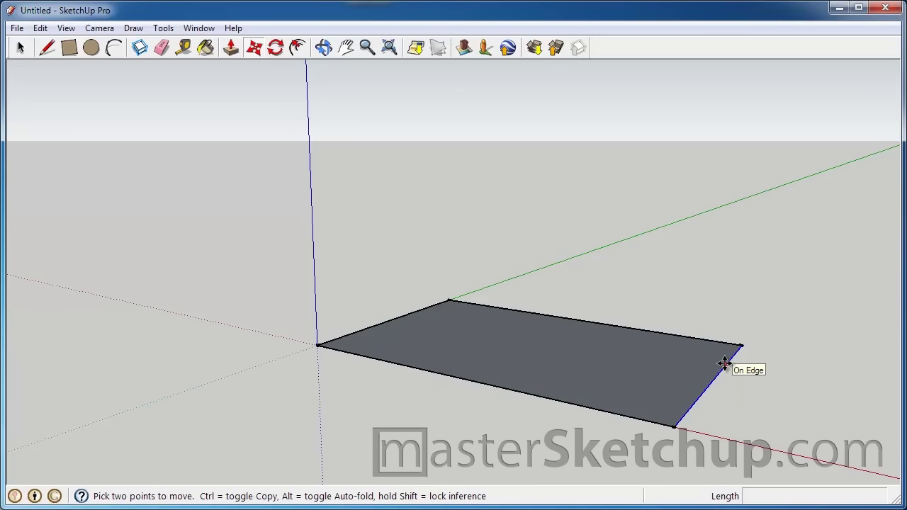
pyautogui.click(724, 363)
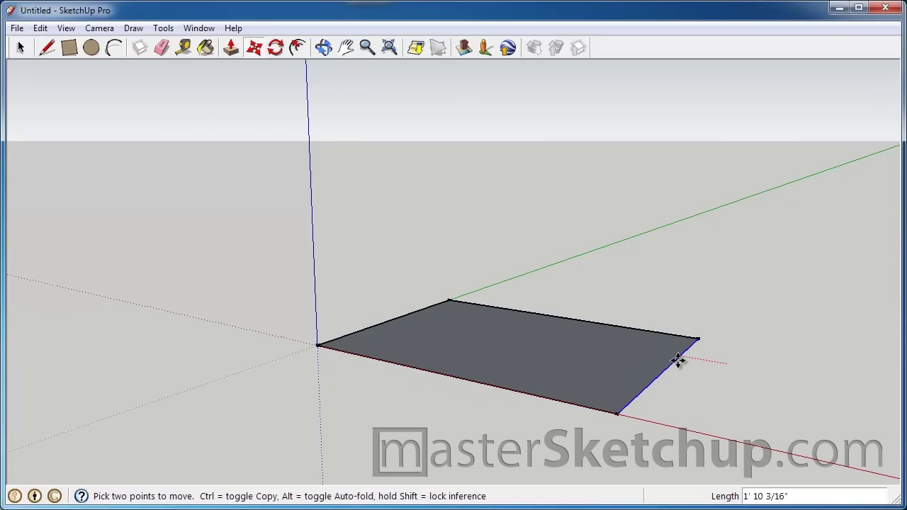
pyautogui.click(622, 350)
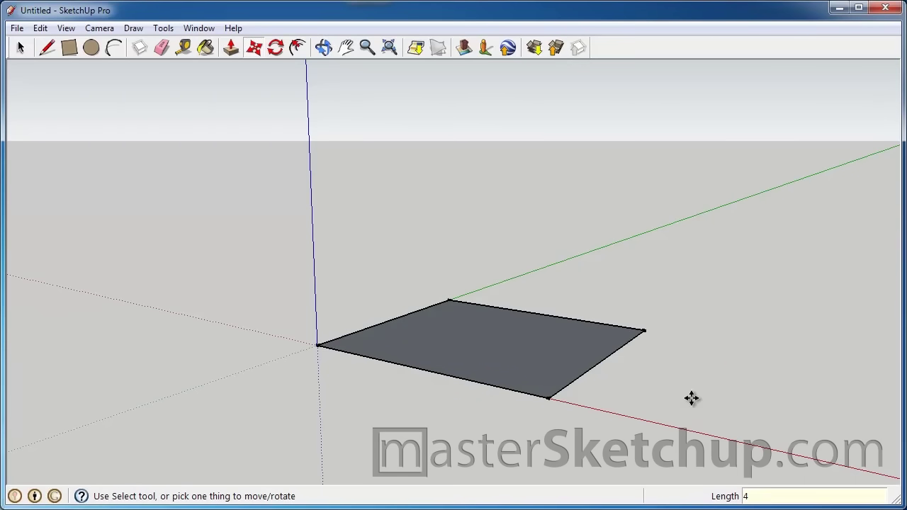
pyautogui.hotkey('ctrl', 'z')
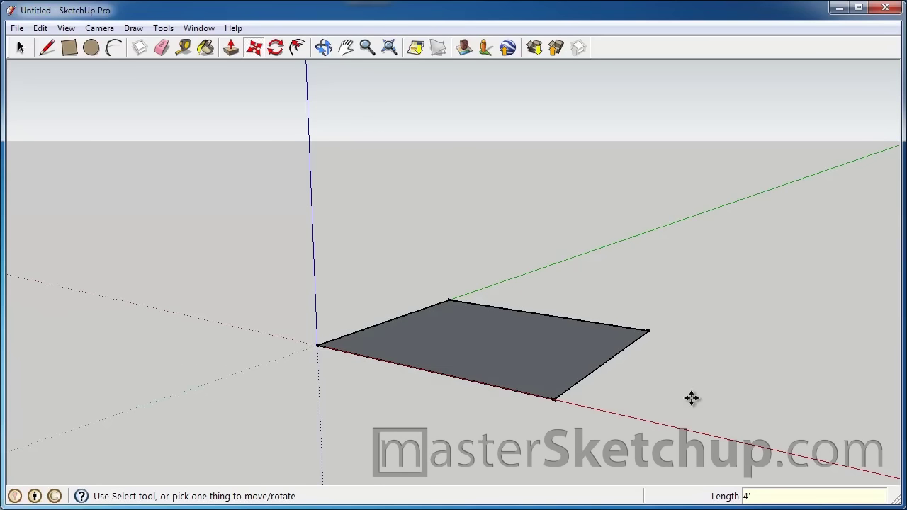
# Pick up the rectangle face with Move and lift it along the blue axis
pyautogui.click(494, 352)
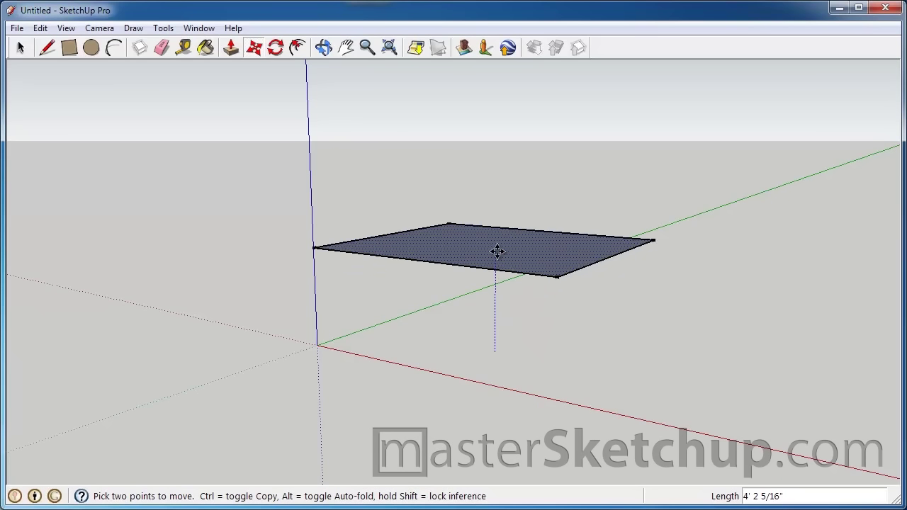
# Copy the face straight up the blue axis so the copy sits exactly 5' above
pyautogui.press('ctrl')
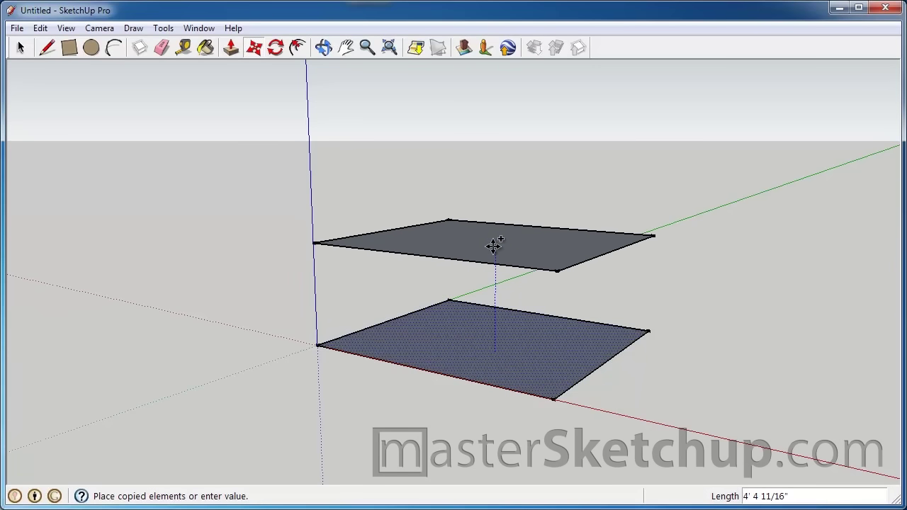
pyautogui.click(494, 226)
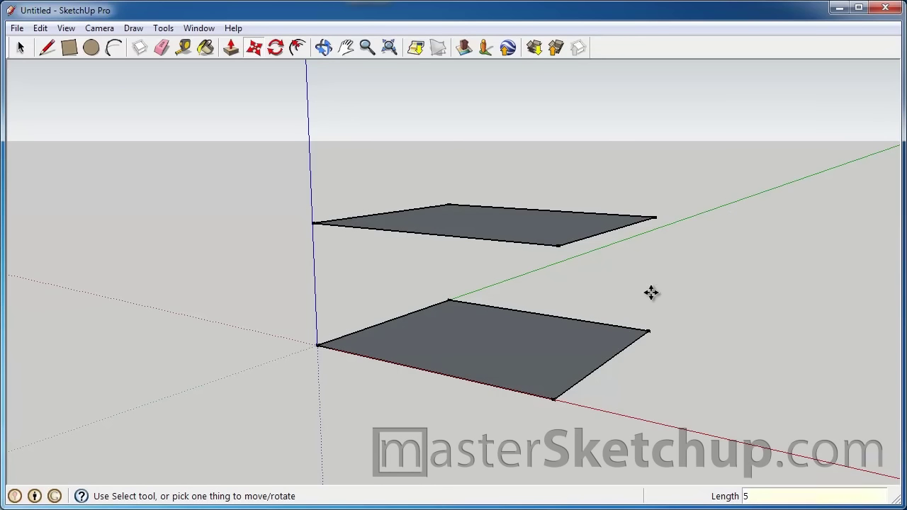
pyautogui.press('Return')
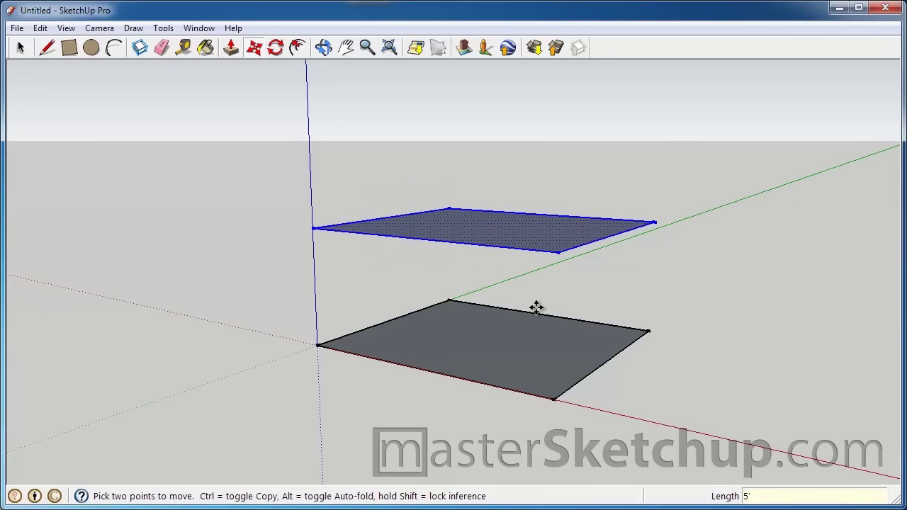
# Draw vertical 5' edges between top and bottom face corners, forming the front and right walls
pyautogui.click(48, 50)
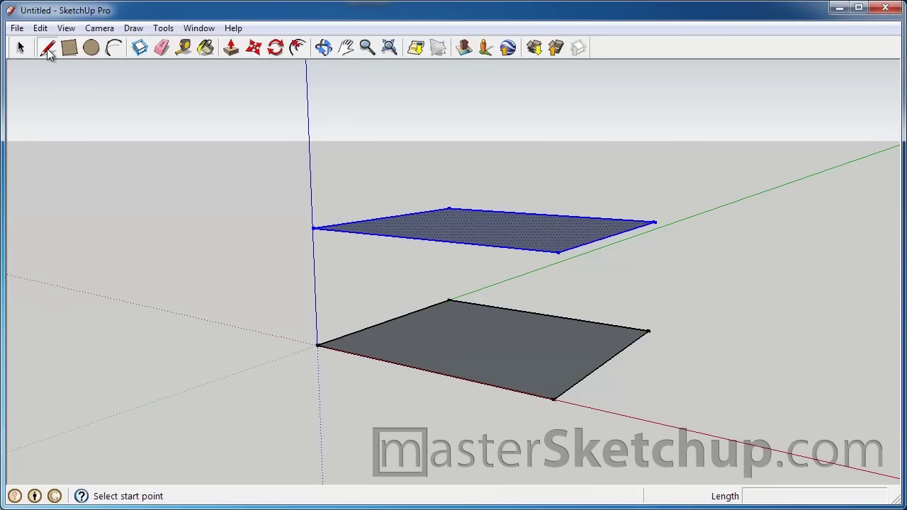
pyautogui.click(559, 251)
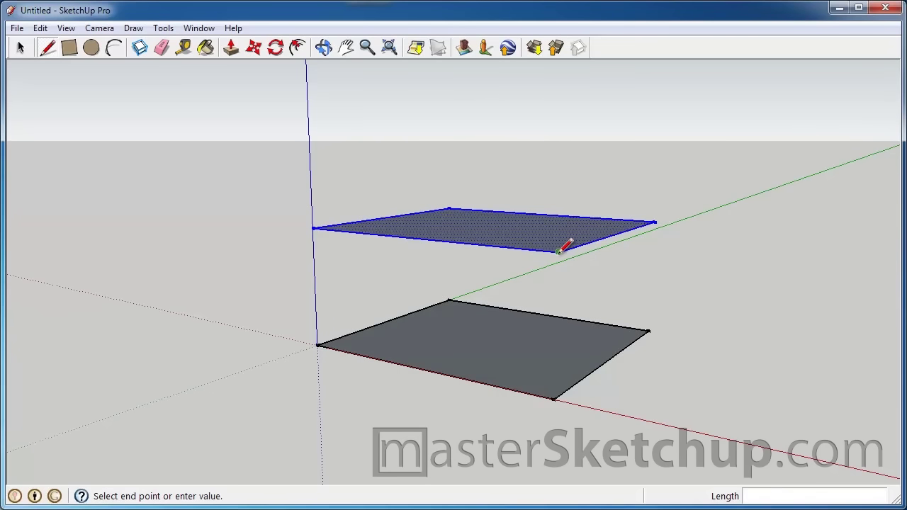
pyautogui.click(554, 399)
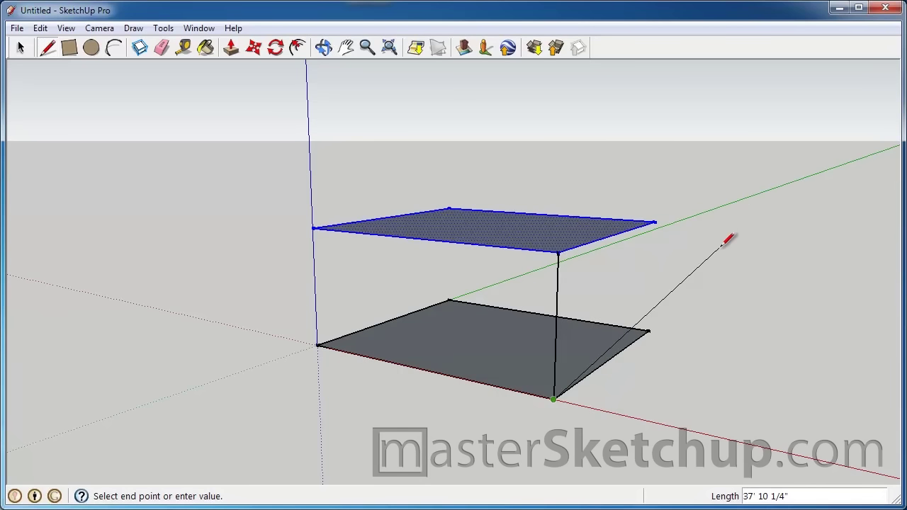
pyautogui.press('Escape')
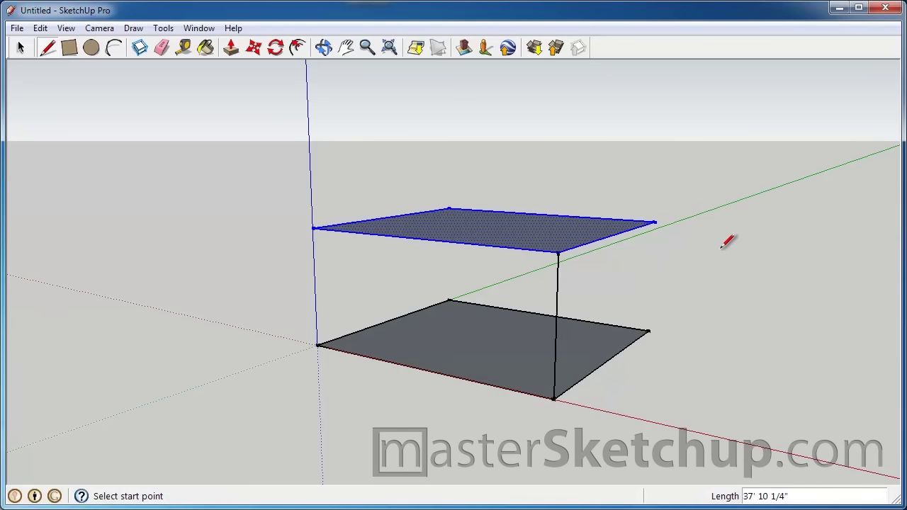
pyautogui.click(313, 227)
pyautogui.click(317, 346)
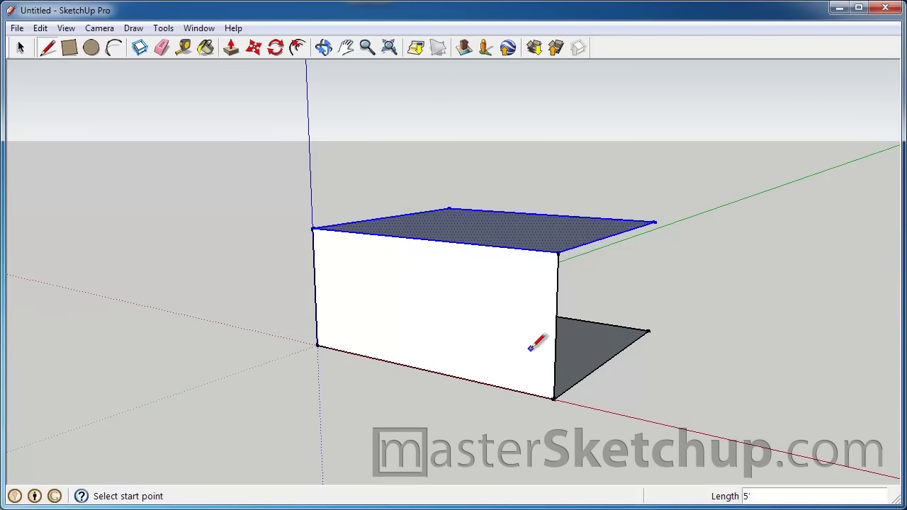
pyautogui.click(654, 223)
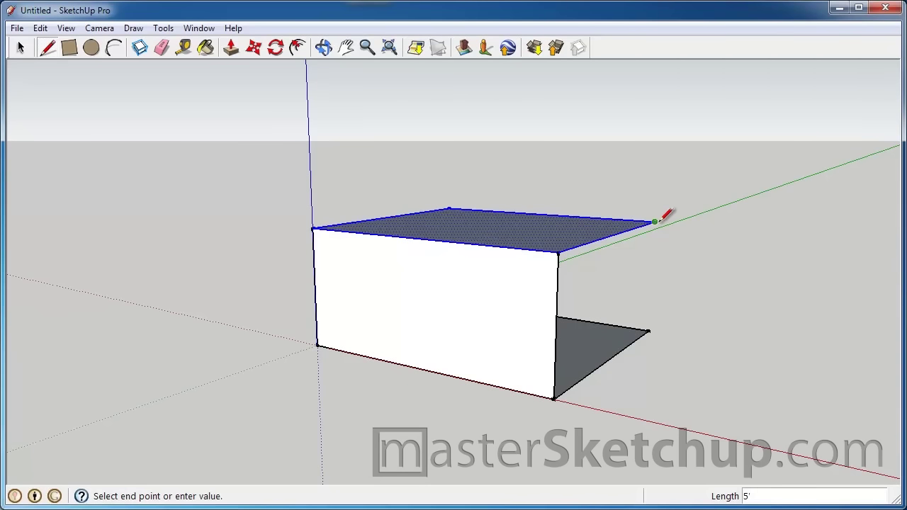
pyautogui.click(649, 331)
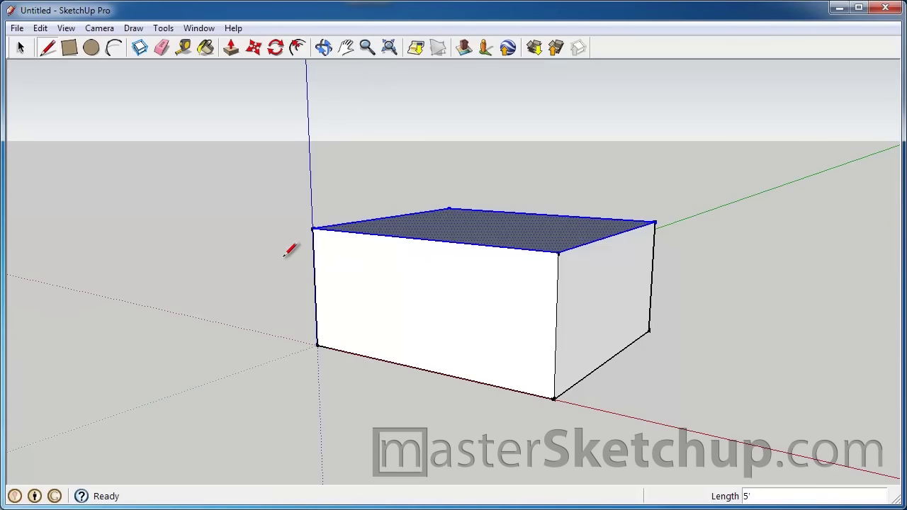
# Orbit around the box to view its two open back sides
pyautogui.press('o')
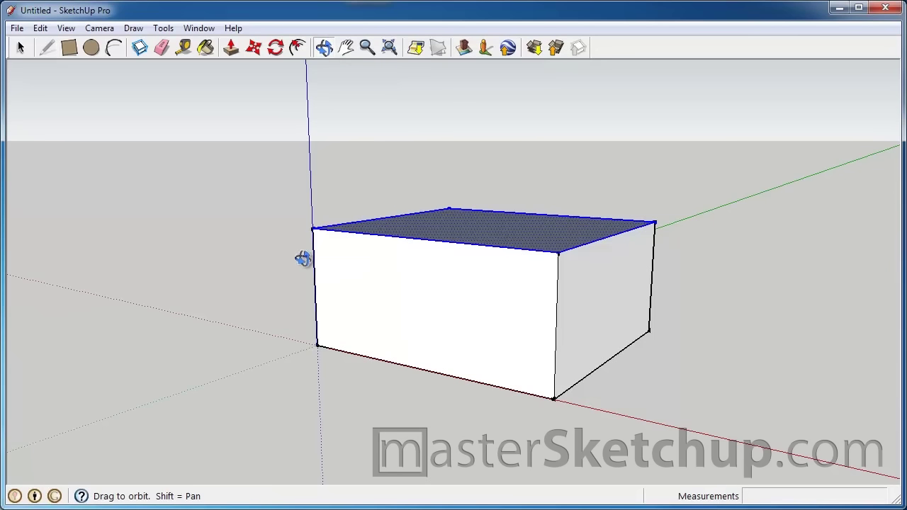
pyautogui.moveTo(303, 259)
pyautogui.mouseDown(button='middle')
pyautogui.moveTo(484, 298)
pyautogui.moveTo(642, 277)
pyautogui.moveTo(726, 236)
pyautogui.mouseUp(button='middle')
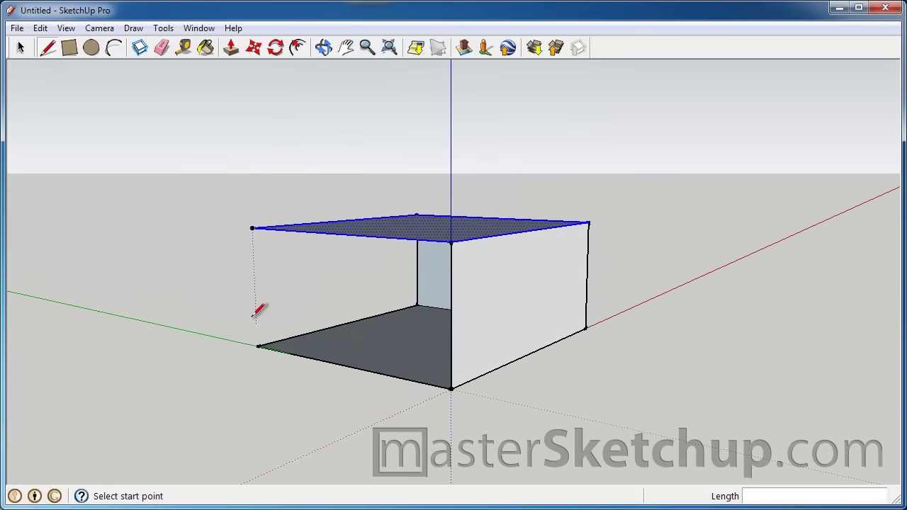
pyautogui.moveTo(203, 250)
pyautogui.mouseDown(button='middle')
pyautogui.moveTo(217, 284)
pyautogui.moveTo(329, 331)
pyautogui.moveTo(482, 345)
pyautogui.moveTo(588, 308)
pyautogui.moveTo(648, 259)
pyautogui.moveTo(658, 262)
pyautogui.mouseUp(button='middle')
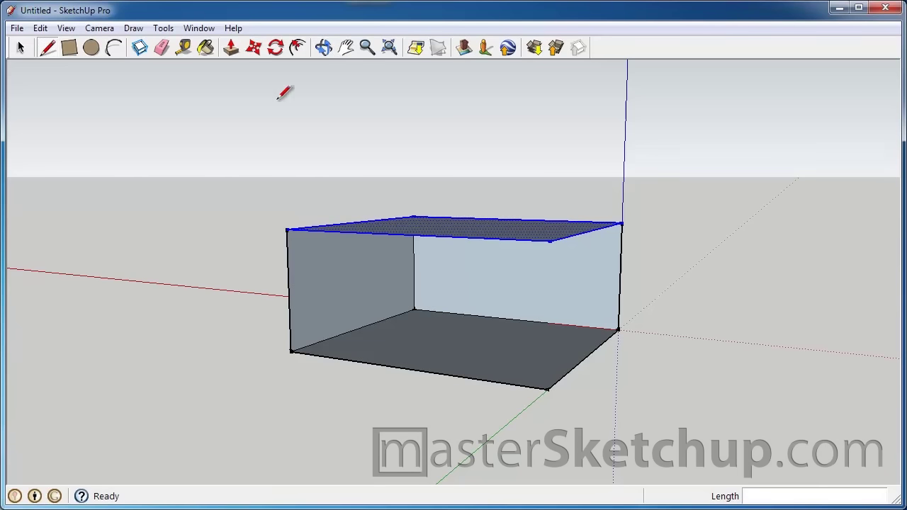
# Draw the last vertical edge from the open top corner down to the matching bottom corner, closing the box
pyautogui.click(49, 49)
pyautogui.click(552, 240)
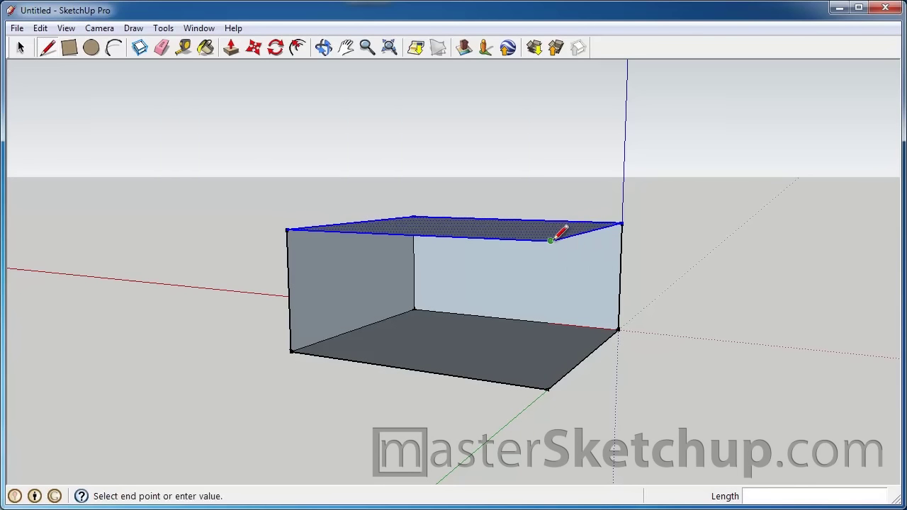
pyautogui.write("2'")
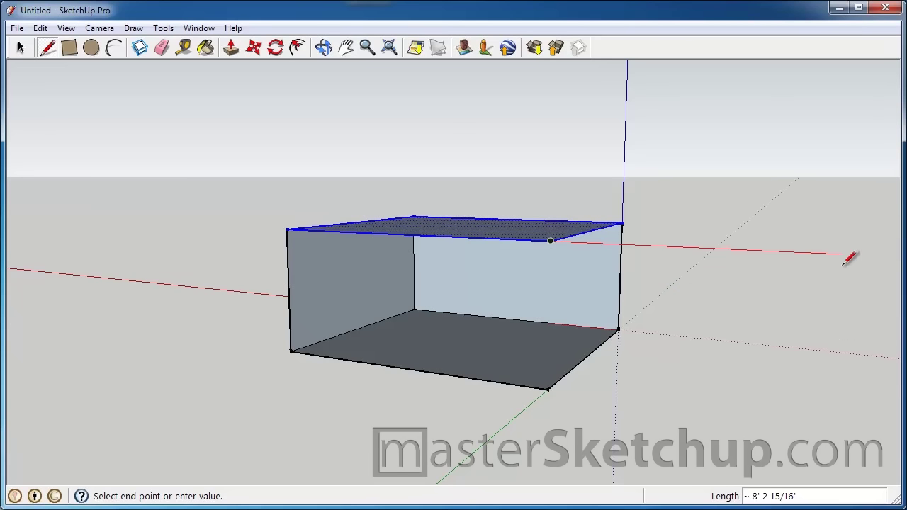
pyautogui.press('o')
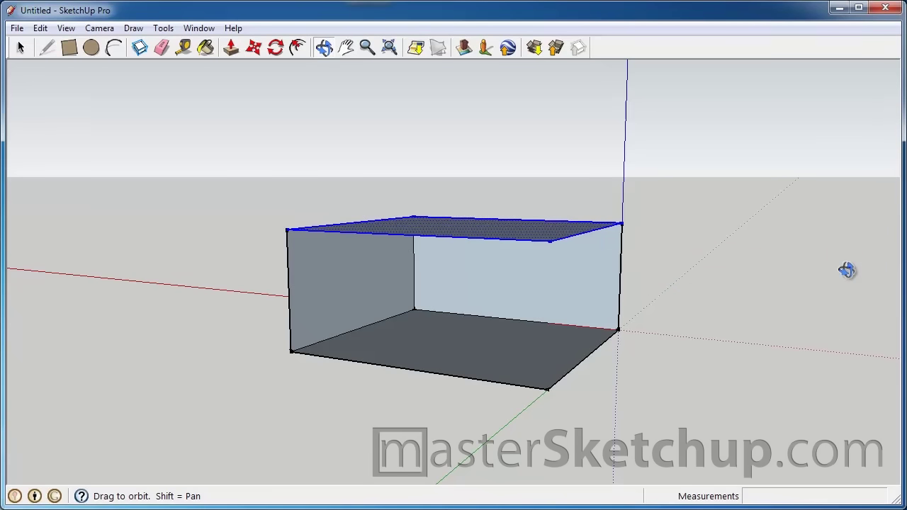
pyautogui.moveTo(847, 270)
pyautogui.mouseDown()
pyautogui.moveTo(806, 320)
pyautogui.moveTo(656, 344)
pyautogui.moveTo(645, 289)
pyautogui.mouseUp()
pyautogui.press('Escape')
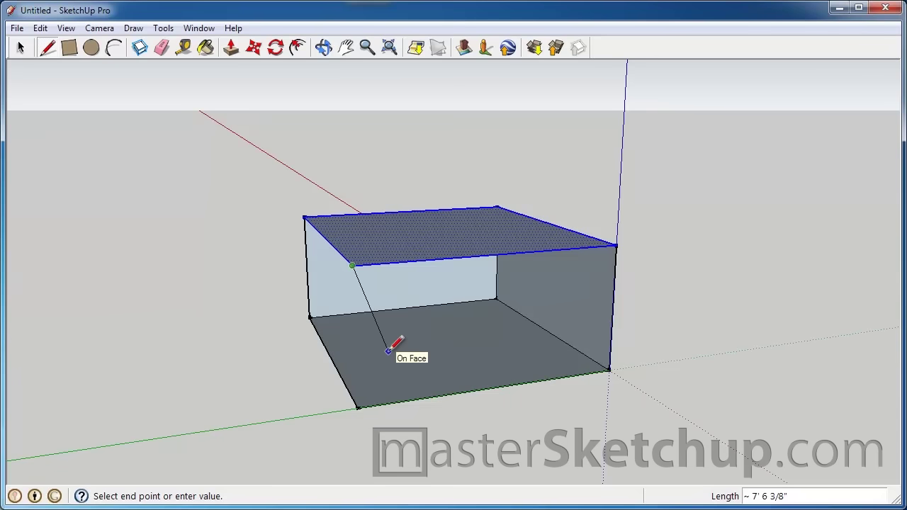
pyautogui.click(358, 408)
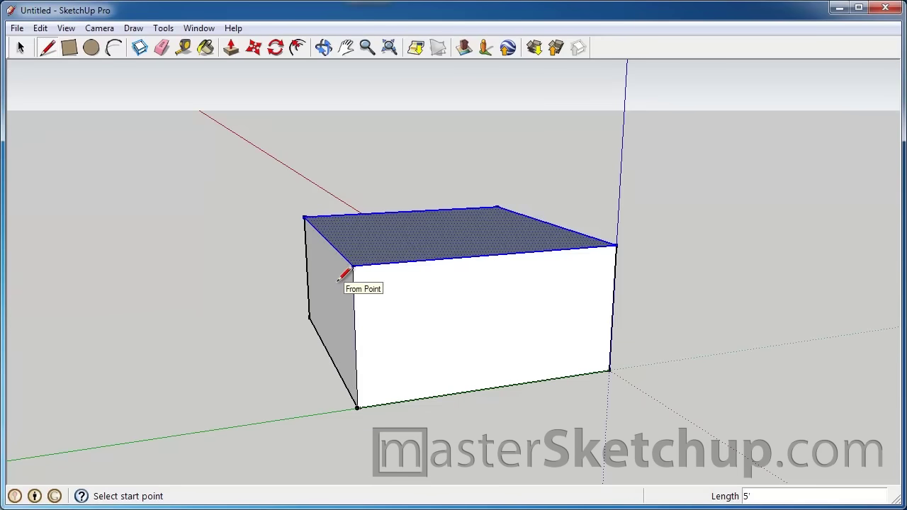
pyautogui.scroll(3, 333, 275)
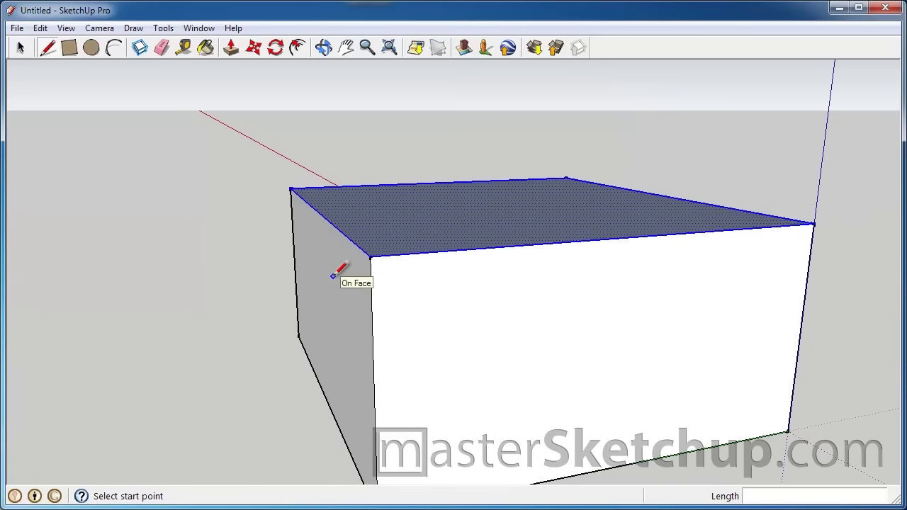
pyautogui.scroll(-3, 333, 275)
pyautogui.scroll(2, 648, 254)
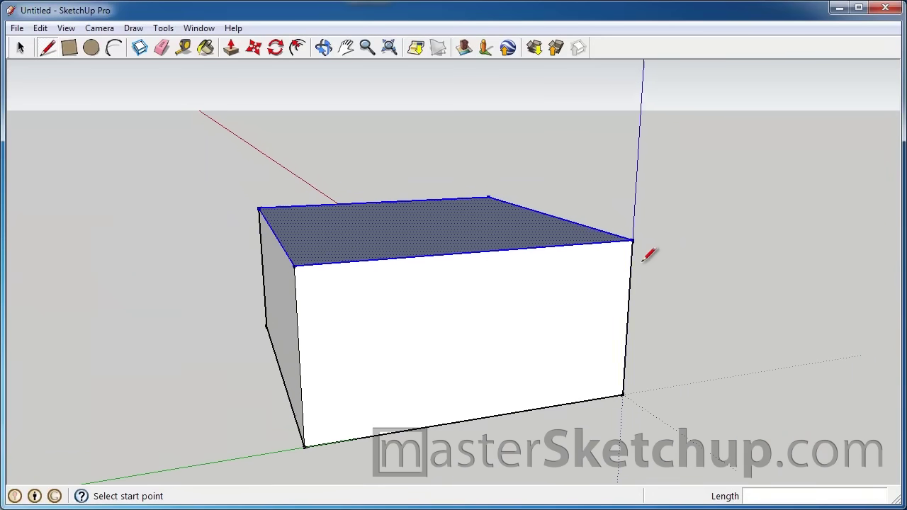
pyautogui.scroll(-3, 648, 253)
pyautogui.press('o')
pyautogui.moveTo(315, 303)
pyautogui.mouseDown()
pyautogui.moveTo(583, 303)
pyautogui.moveTo(437, 288)
pyautogui.mouseUp()
pyautogui.press('l')
pyautogui.scroll(2, 611, 231)
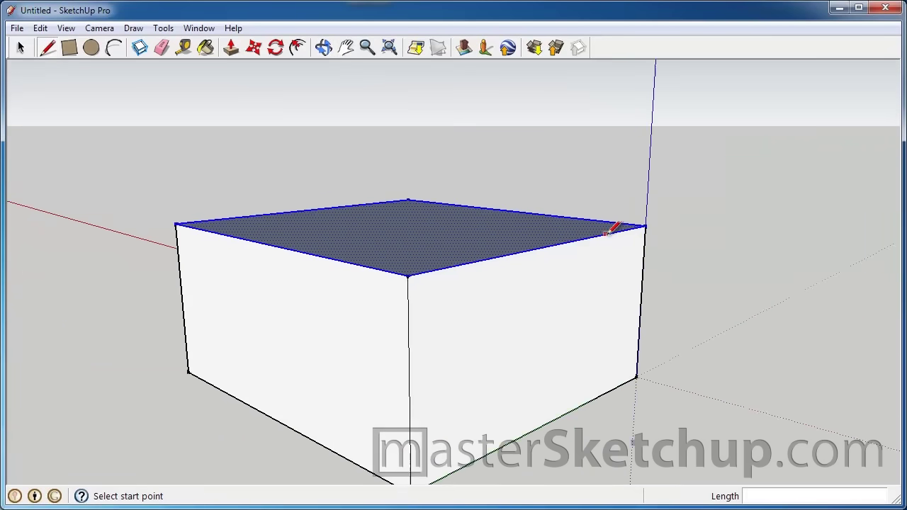
pyautogui.scroll(3, 646, 230)
pyautogui.scroll(-5, 645, 232)
pyautogui.scroll(3, 355, 252)
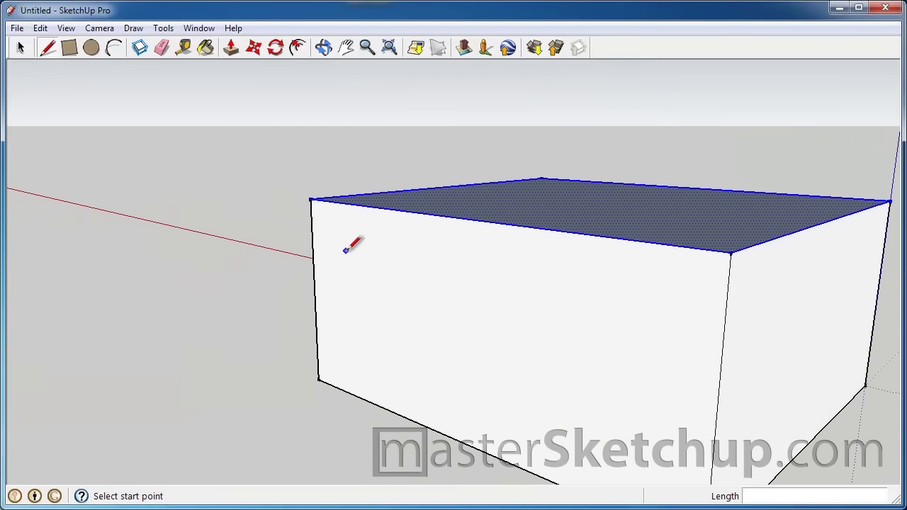
pyautogui.scroll(-3, 333, 248)
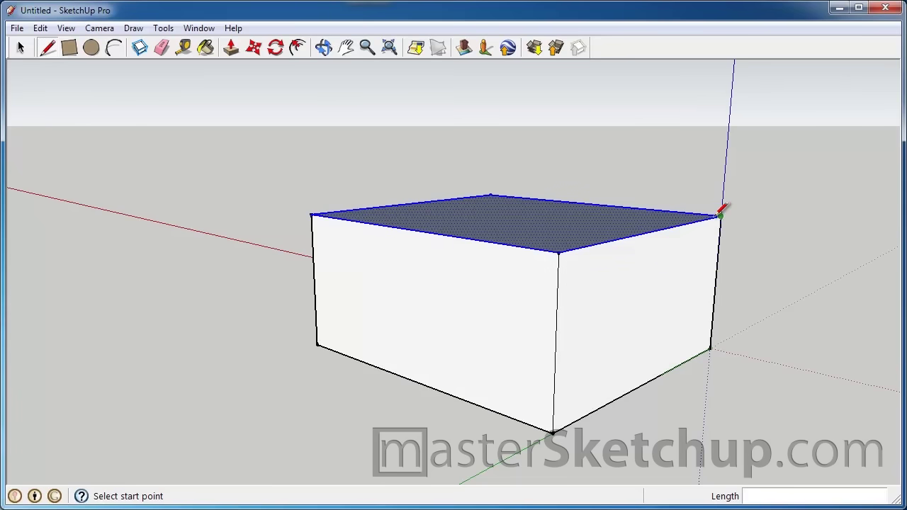
pyautogui.scroll(3, 719, 214)
pyautogui.scroll(-3, 719, 214)
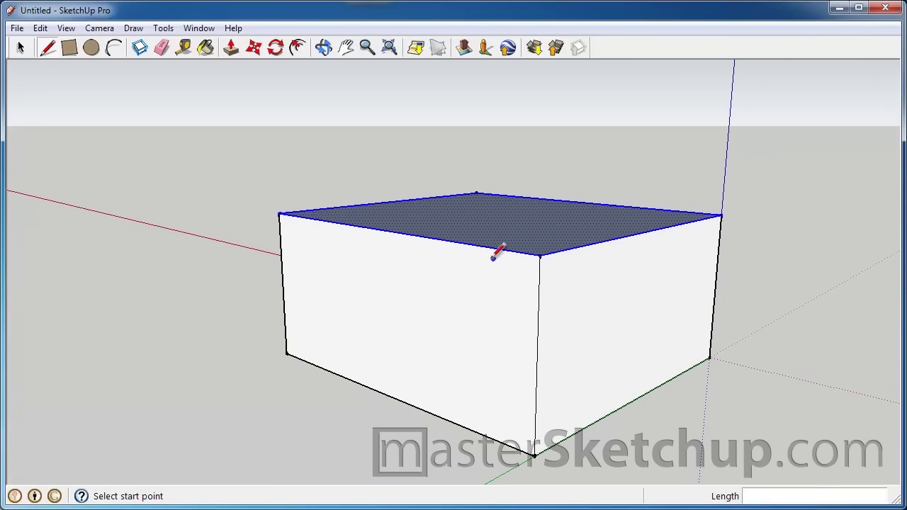
pyautogui.scroll(4, 288, 352)
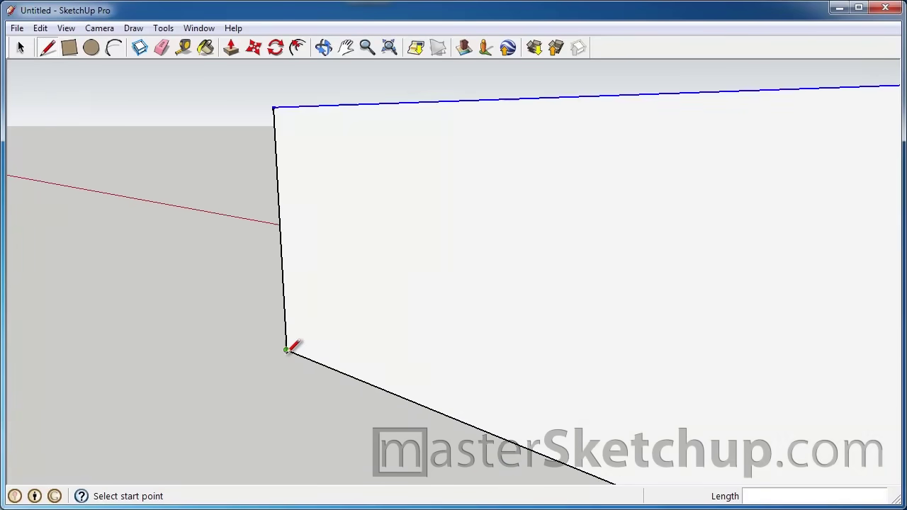
pyautogui.scroll(-4, 288, 353)
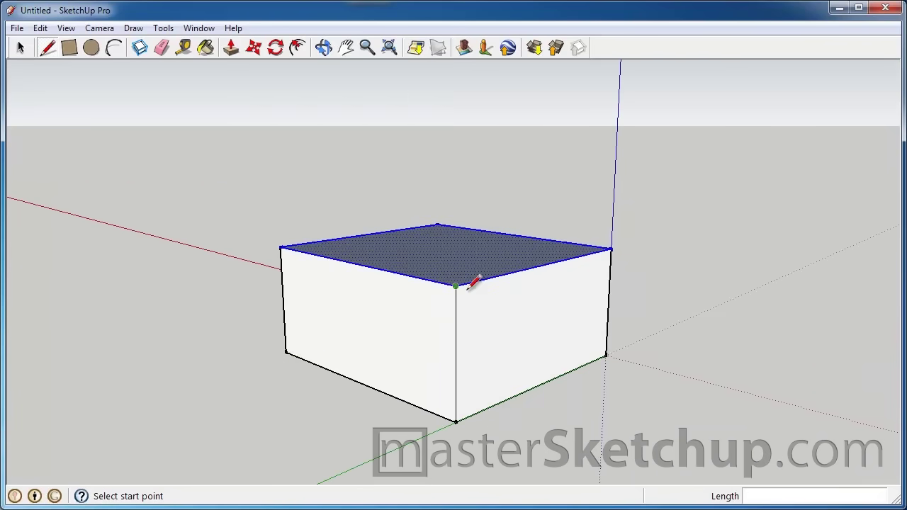
pyautogui.moveTo(603, 307)
pyautogui.mouseDown(button='middle')
pyautogui.moveTo(334, 297)
pyautogui.moveTo(217, 324)
pyautogui.mouseUp(button='middle')
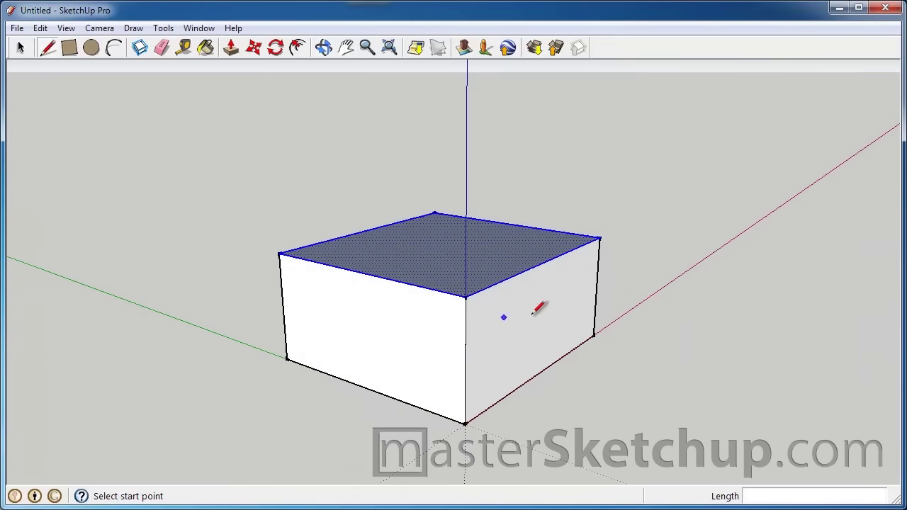
pyautogui.moveTo(539, 307)
pyautogui.mouseDown(button='middle')
pyautogui.moveTo(498, 319)
pyautogui.moveTo(240, 298)
pyautogui.mouseUp(button='middle')
pyautogui.scroll(-2, 241, 298)
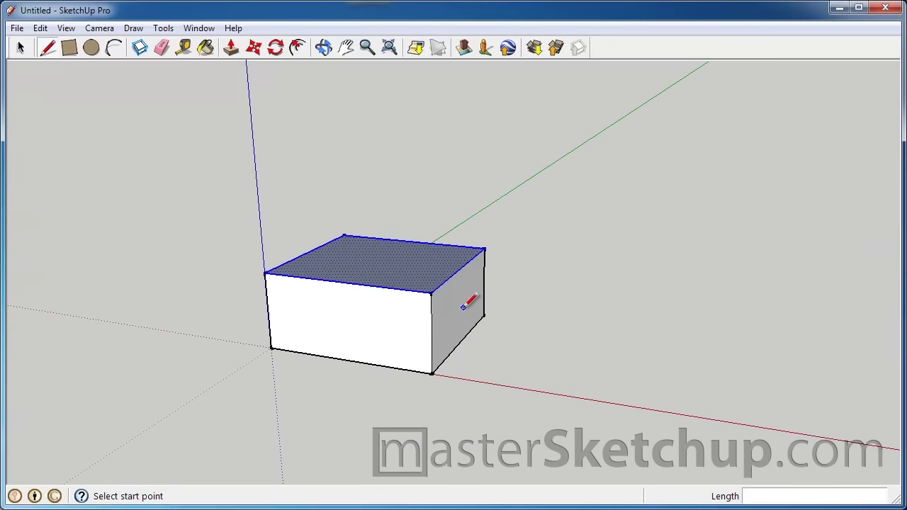
pyautogui.scroll(2, 464, 306)
pyautogui.scroll(2, 377, 209)
pyautogui.scroll(-4, 319, 219)
pyautogui.moveTo(341, 351)
pyautogui.mouseDown(button='middle')
pyautogui.moveTo(345, 358)
pyautogui.moveTo(347, 202)
pyautogui.moveTo(334, 399)
pyautogui.moveTo(332, 193)
pyautogui.moveTo(334, 391)
pyautogui.moveTo(324, 328)
pyautogui.mouseUp(button='middle')
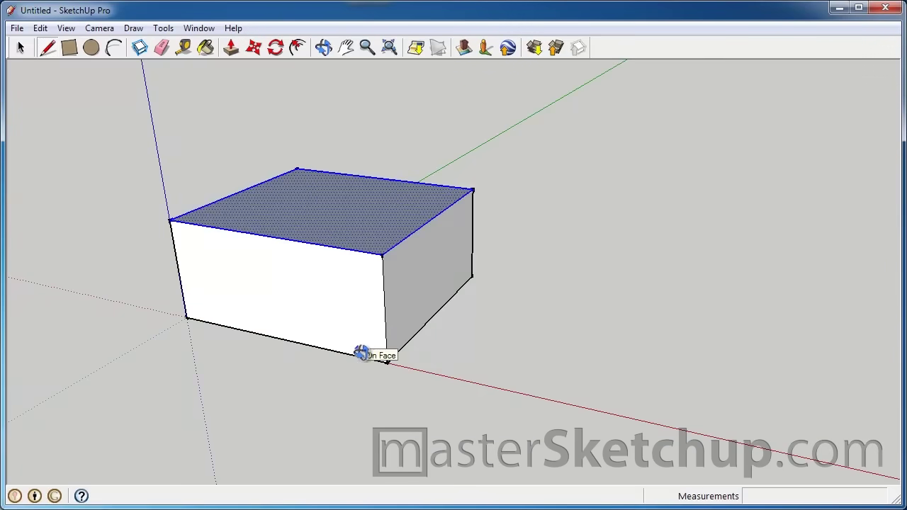
# From underneath the box, select its bottom face and get the Move tool ready for it
pyautogui.moveTo(362, 353); pyautogui.dragTo(363, 146, button='middle')
pyautogui.click(26, 51)
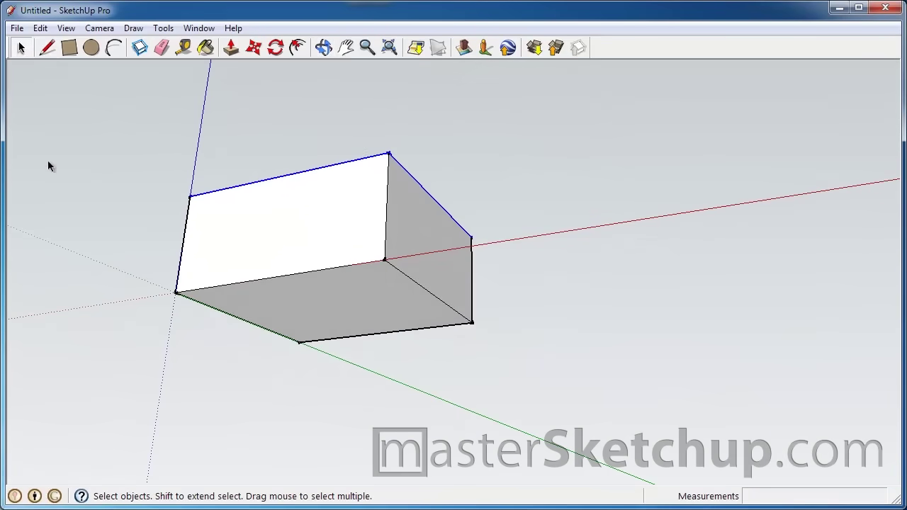
pyautogui.click(322, 304)
pyautogui.click(254, 49)
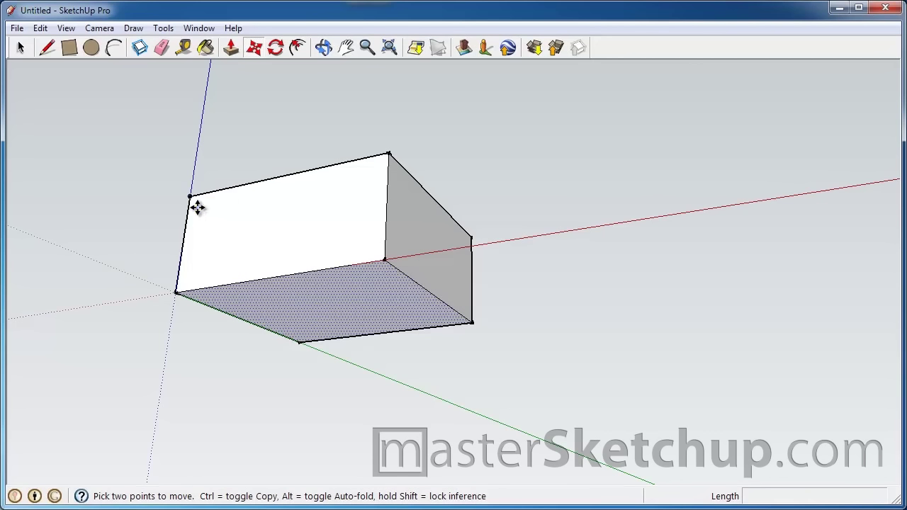
# Copy the bottom face 15' out along the red axis, keeping the original in place
pyautogui.click(190, 197)
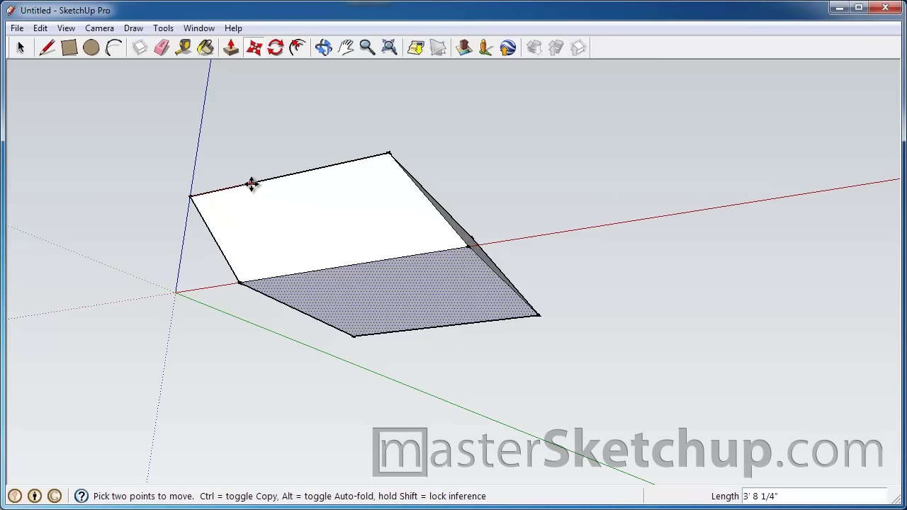
pyautogui.press('ctrl')
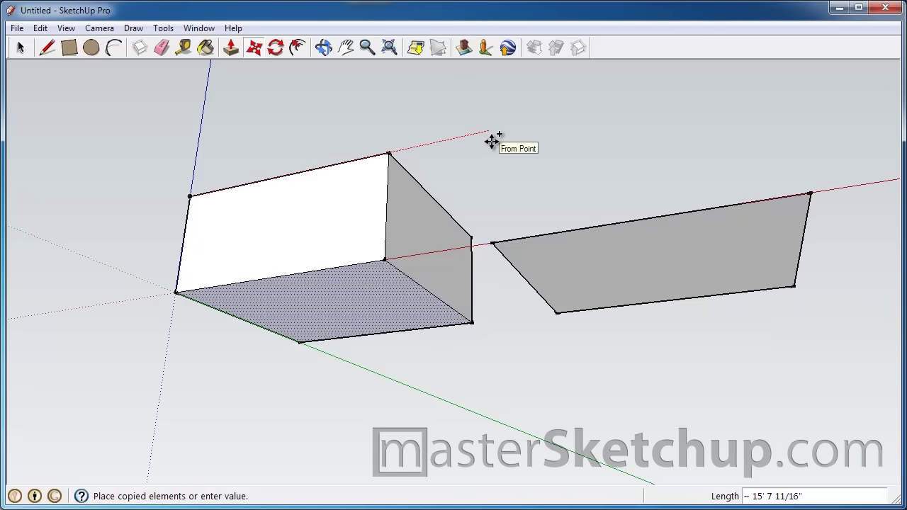
pyautogui.click(492, 142)
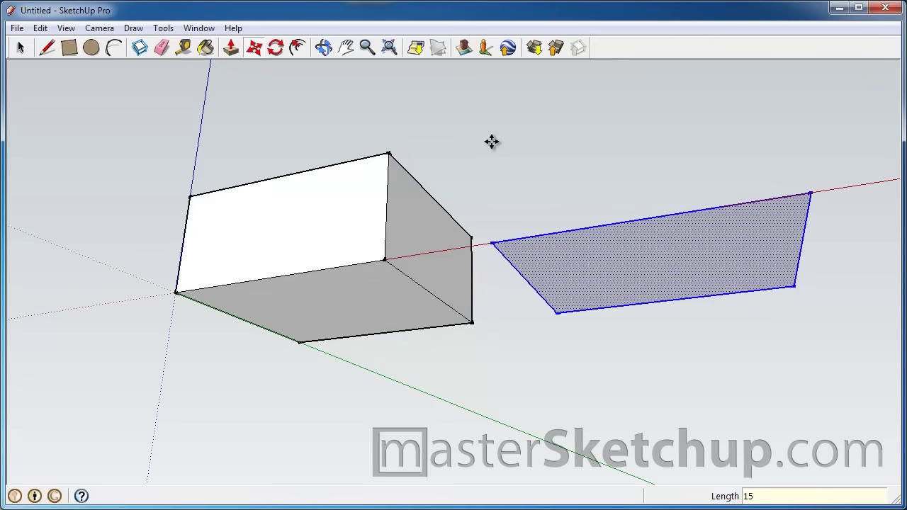
pyautogui.press('Return')
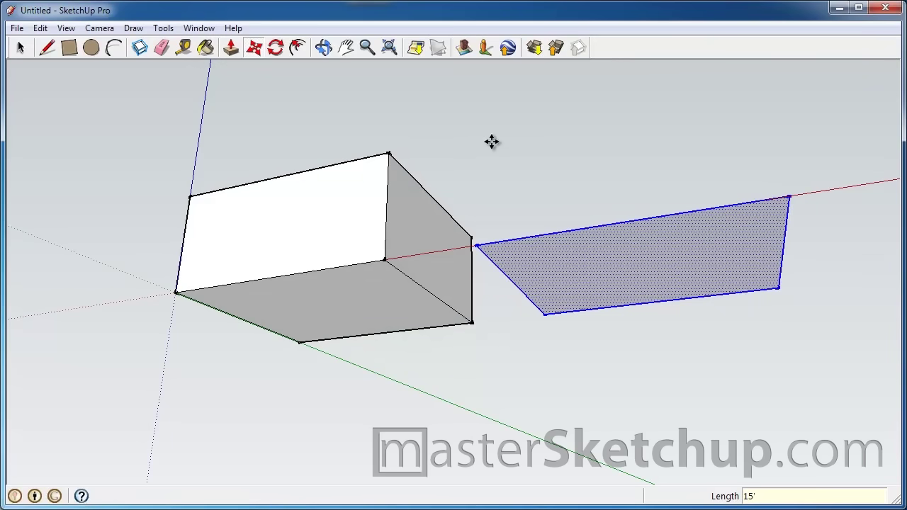
pyautogui.moveTo(360, 205); pyautogui.dragTo(325, 469, button='middle')
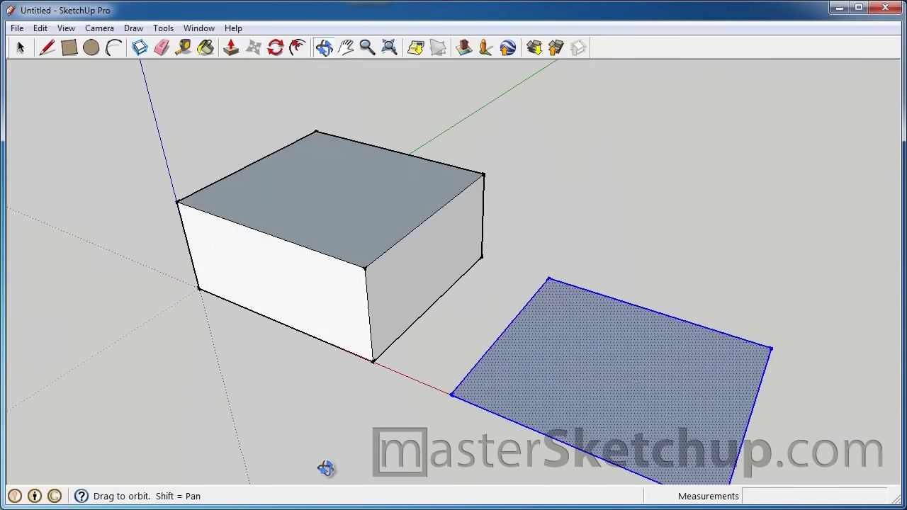
# Pull the copied face up 5' into a second box level with the first
pyautogui.click(232, 48)
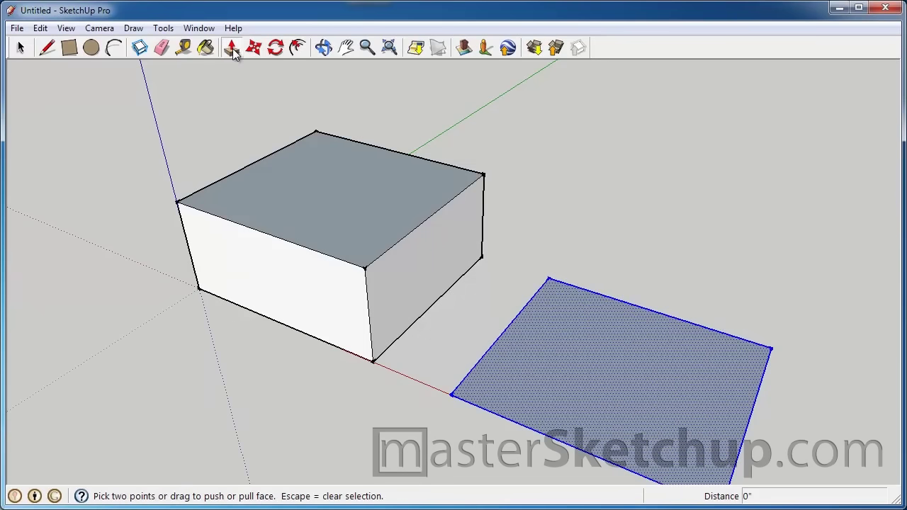
pyautogui.scroll(-1, 312, 134)
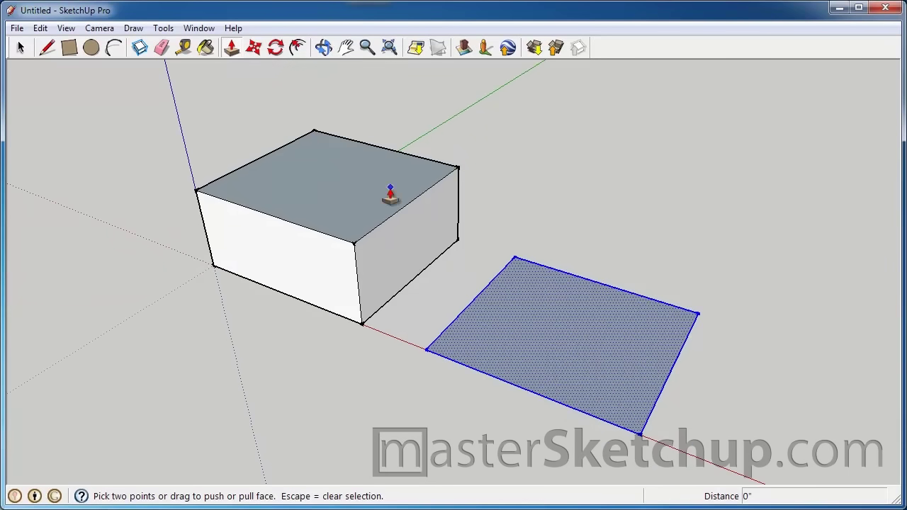
pyautogui.click(557, 340)
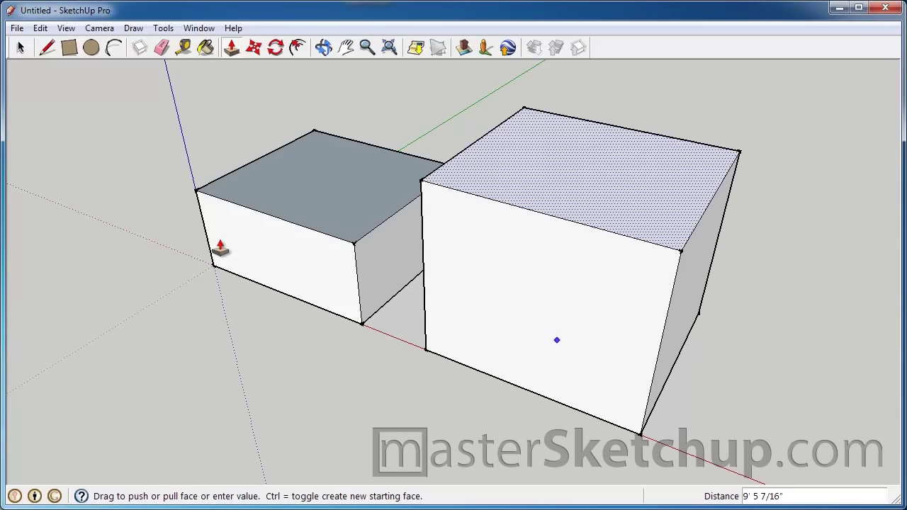
pyautogui.write("5'")
pyautogui.press('Return')
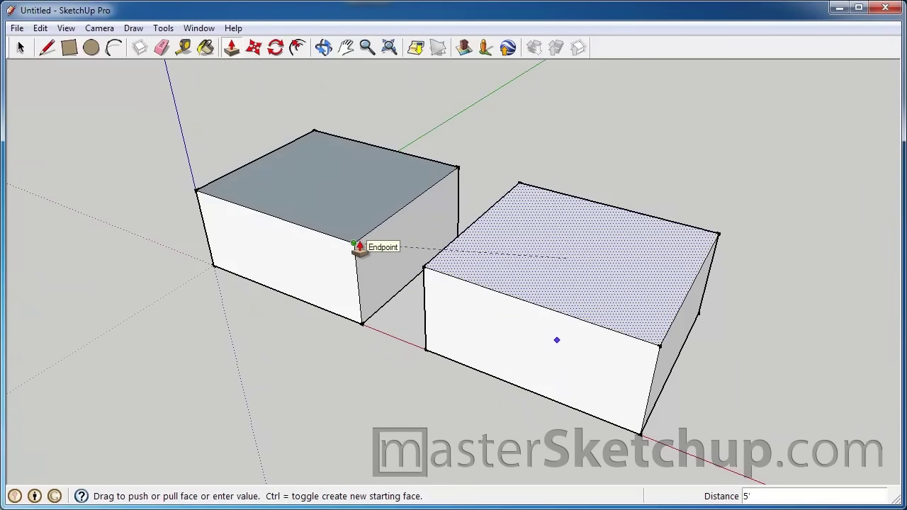
pyautogui.click(357, 247)
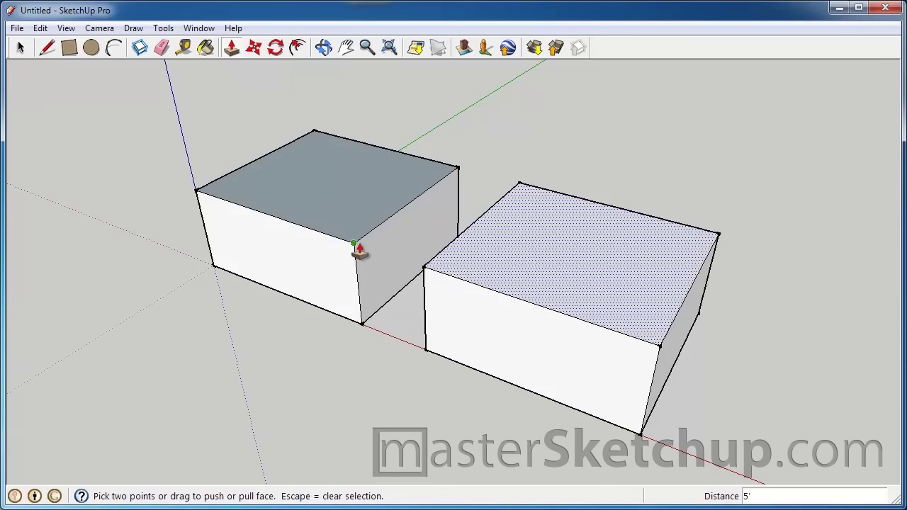
pyautogui.moveTo(324, 298); pyautogui.dragTo(439, 309, button='middle')
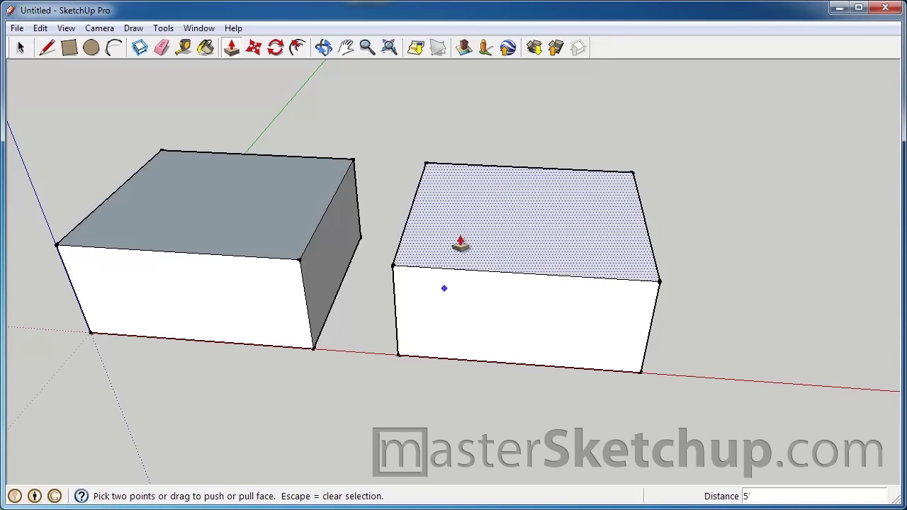
pyautogui.scroll(-3, 486, 186)
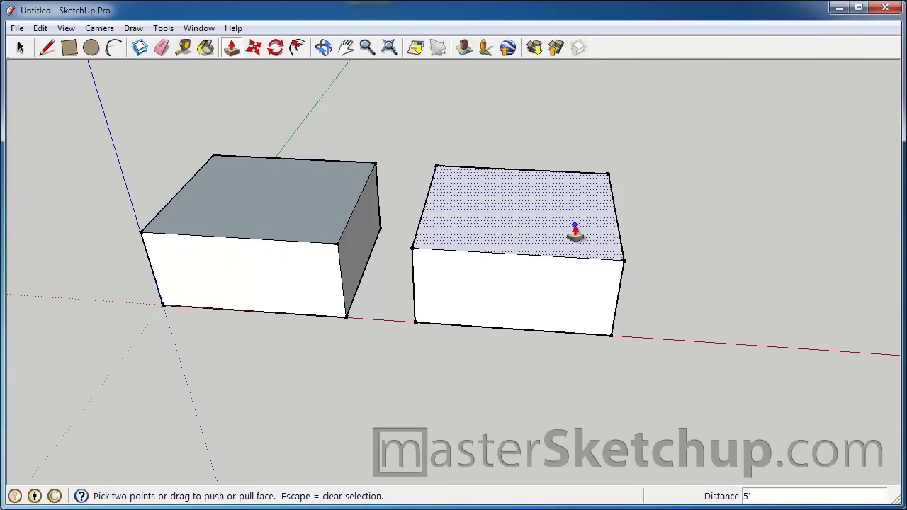
pyautogui.moveTo(574, 229); pyautogui.dragTo(560, 205, button='middle')
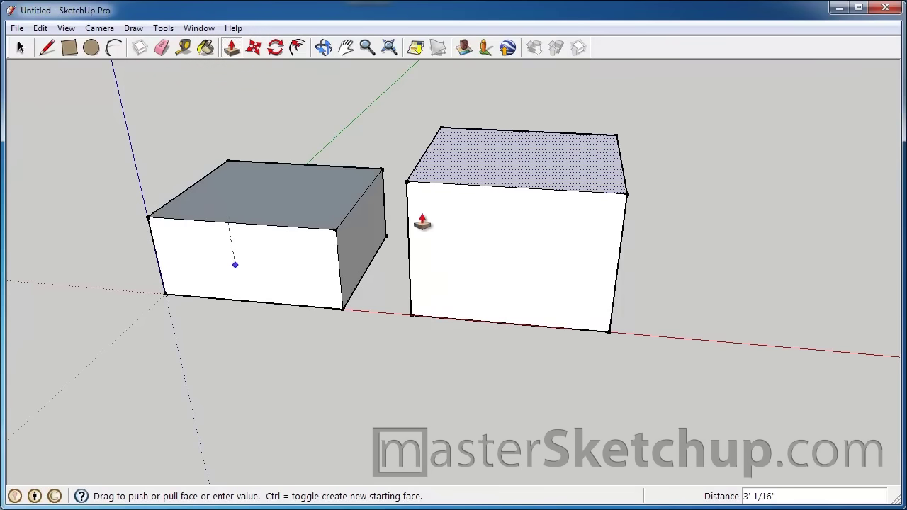
pyautogui.press('Escape')
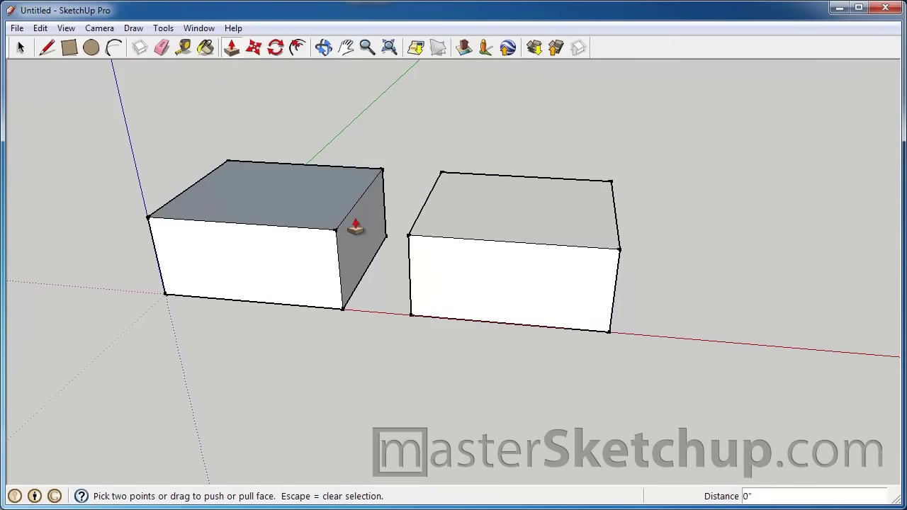
pyautogui.press('space')
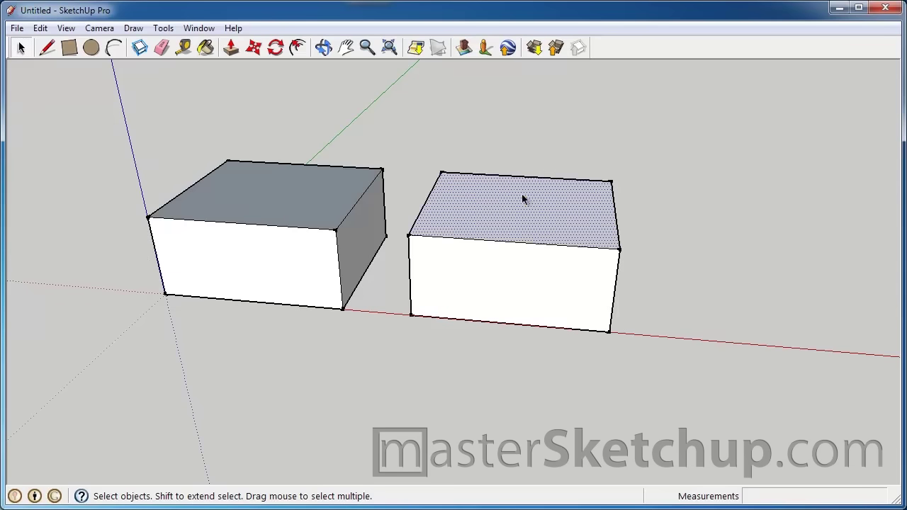
pyautogui.click(231, 47)
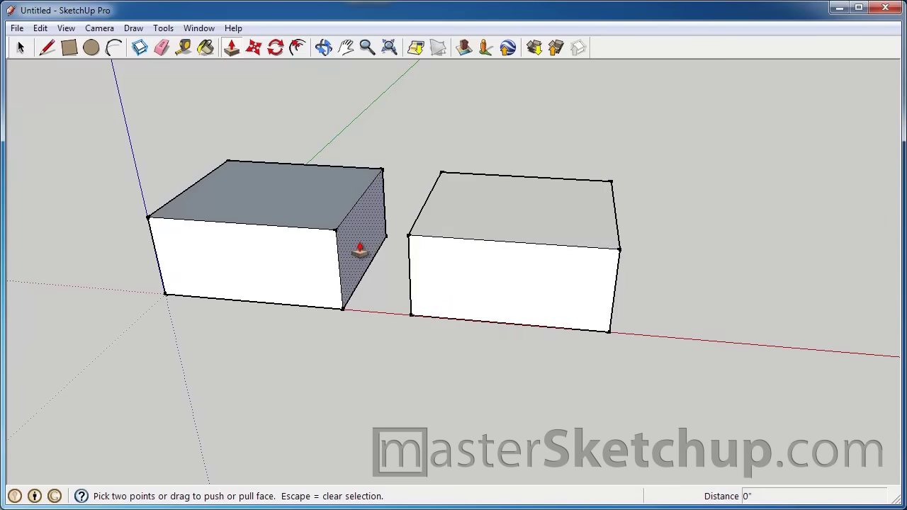
pyautogui.middleClick(206, 278)
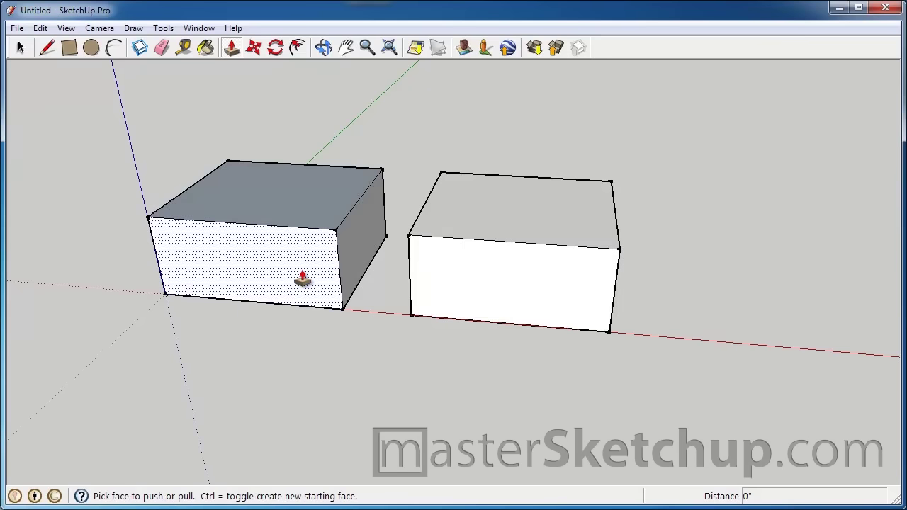
pyautogui.moveTo(509, 297); pyautogui.dragTo(269, 274, button='middle')
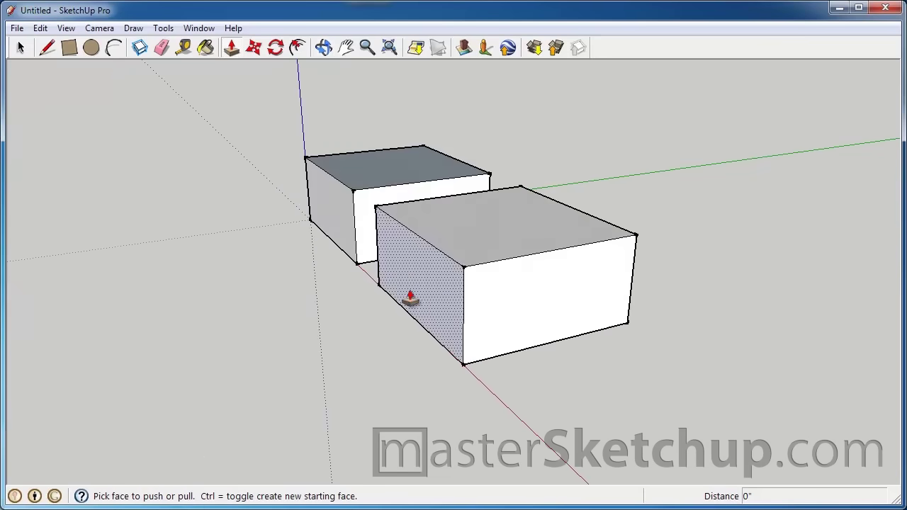
pyautogui.moveTo(528, 303)
pyautogui.mouseDown()
pyautogui.moveTo(575, 338)
pyautogui.moveTo(492, 304)
pyautogui.moveTo(660, 397)
pyautogui.moveTo(512, 300)
pyautogui.mouseUp()
pyautogui.moveTo(427, 297); pyautogui.dragTo(443, 311)
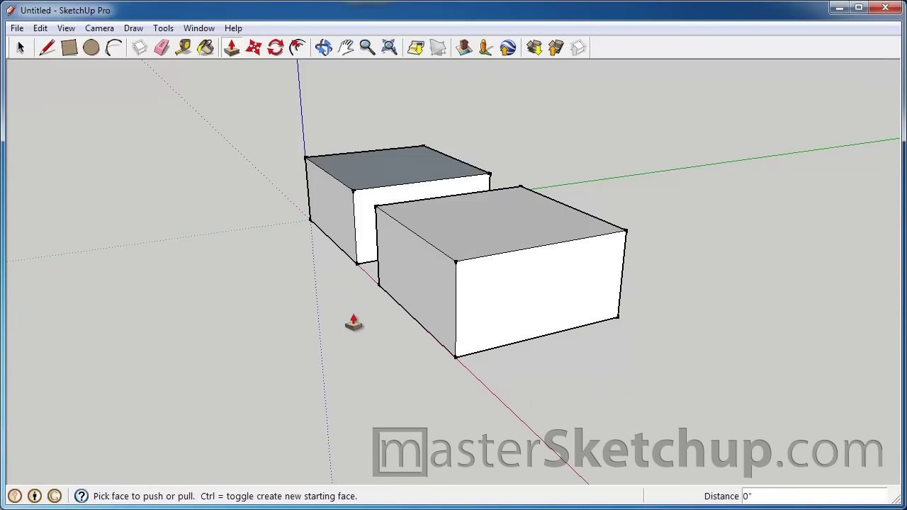
pyautogui.moveTo(359, 304); pyautogui.dragTo(570, 280, button='middle')
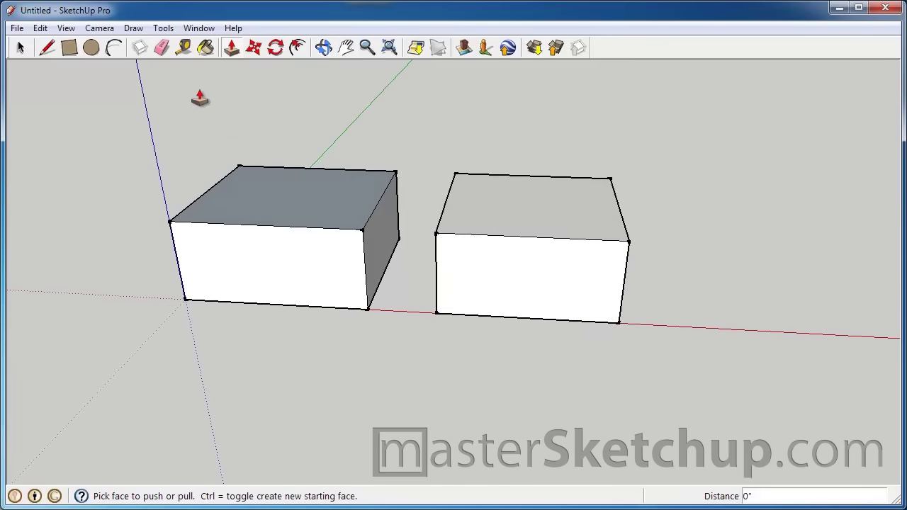
pyautogui.click(183, 48)
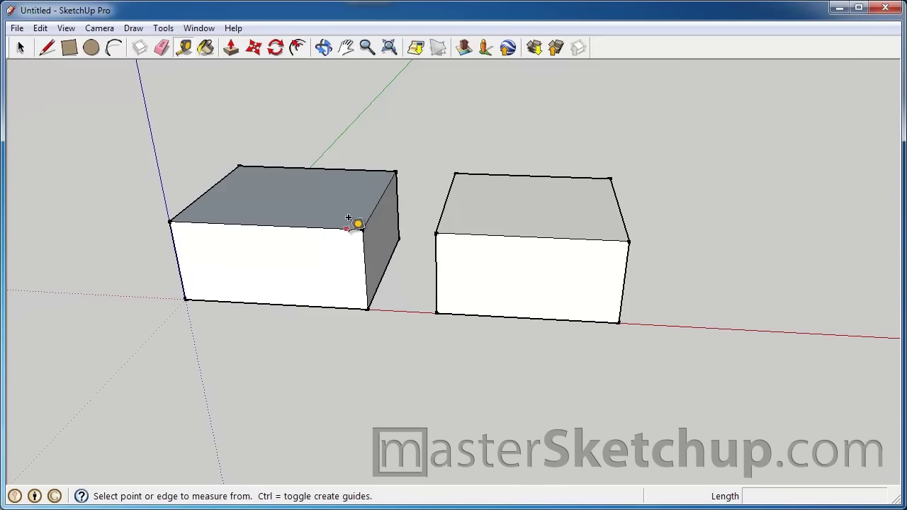
# Measure across the left box's top from its top-left corner, reading 7' 15/16"
pyautogui.click(178, 214)
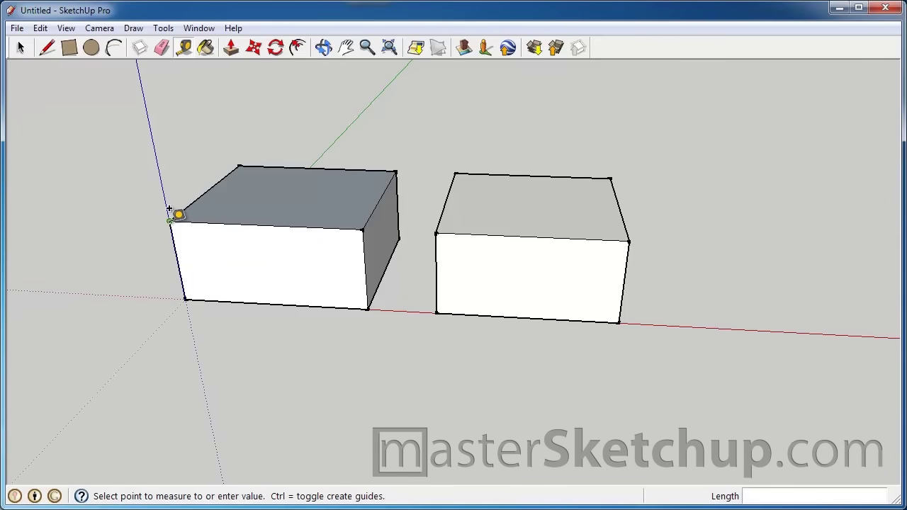
pyautogui.click(298, 194)
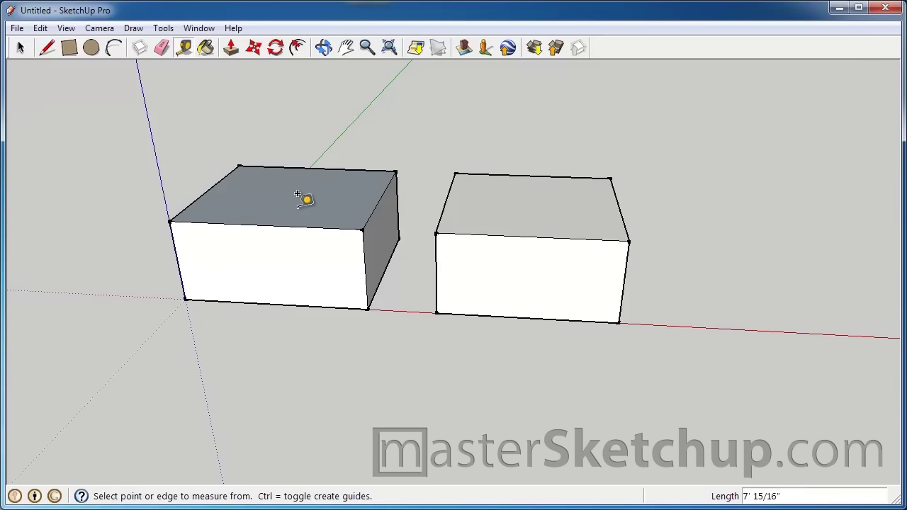
# Place a dashed guide 5' 6" from the left box's end edge, parallel to the green axis
pyautogui.click(188, 194)
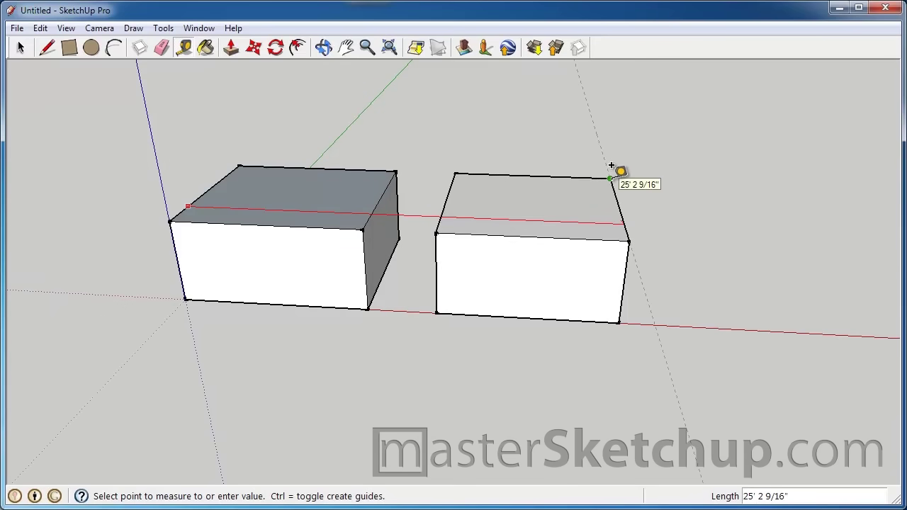
pyautogui.click(317, 168)
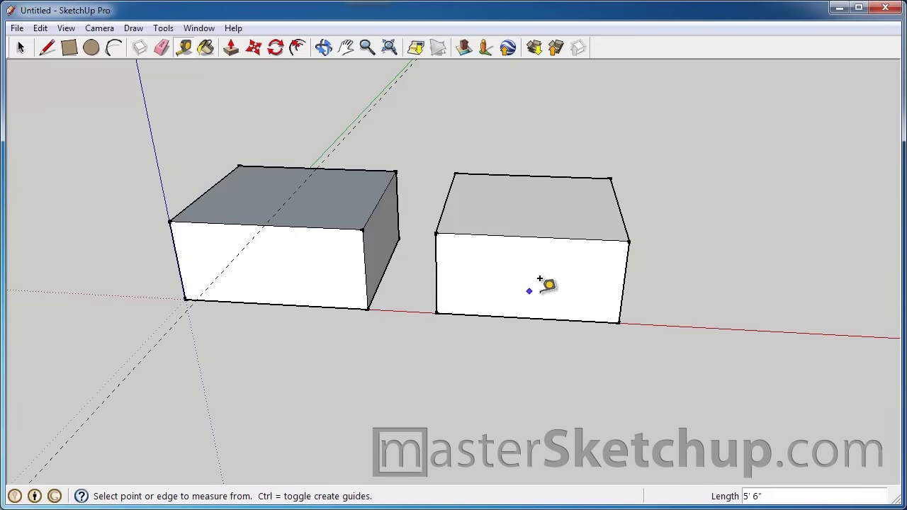
pyautogui.click(19, 48)
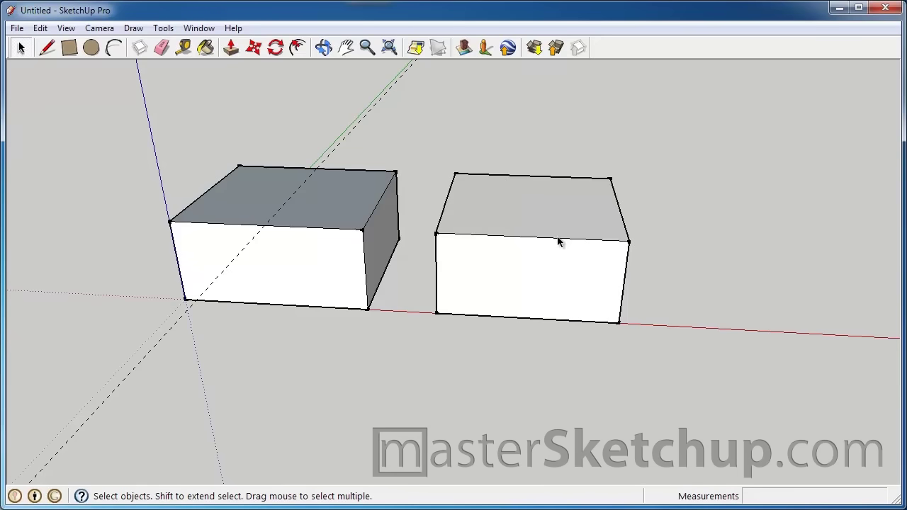
# Select all of the right-hand box's geometry
pyautogui.moveTo(441, 342); pyautogui.dragTo(495, 333, button='middle')
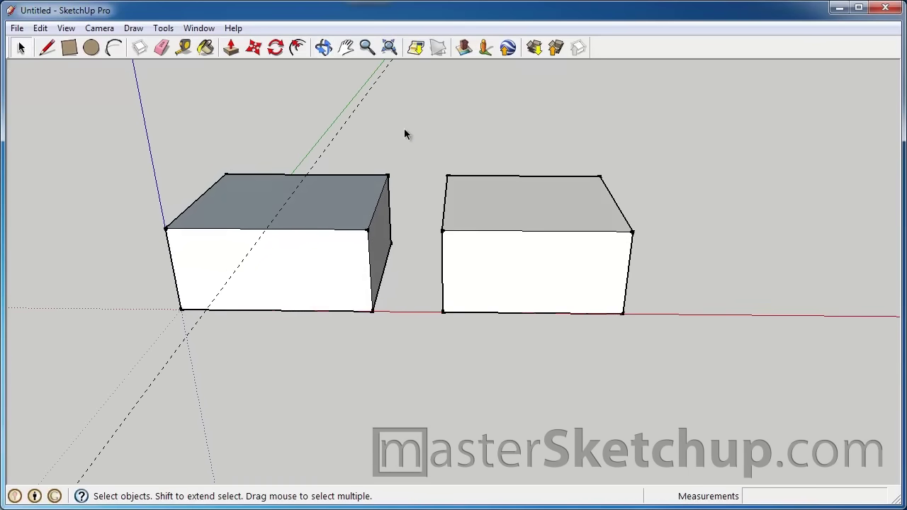
pyautogui.moveTo(404, 129); pyautogui.dragTo(705, 381)
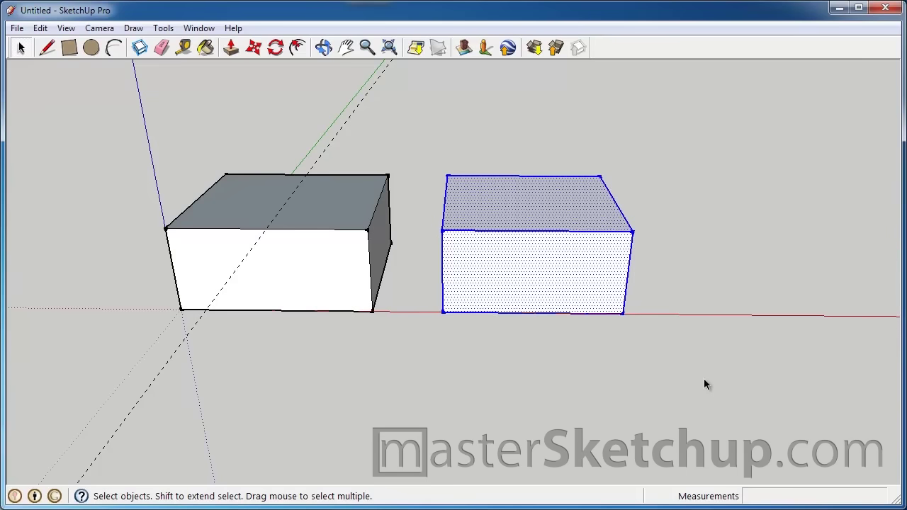
pyautogui.click(747, 234)
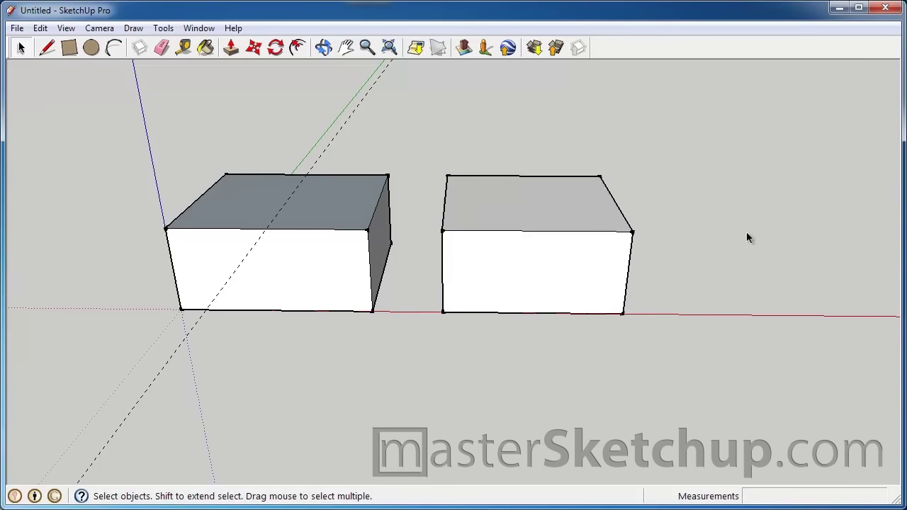
pyautogui.tripleClick(512, 269)
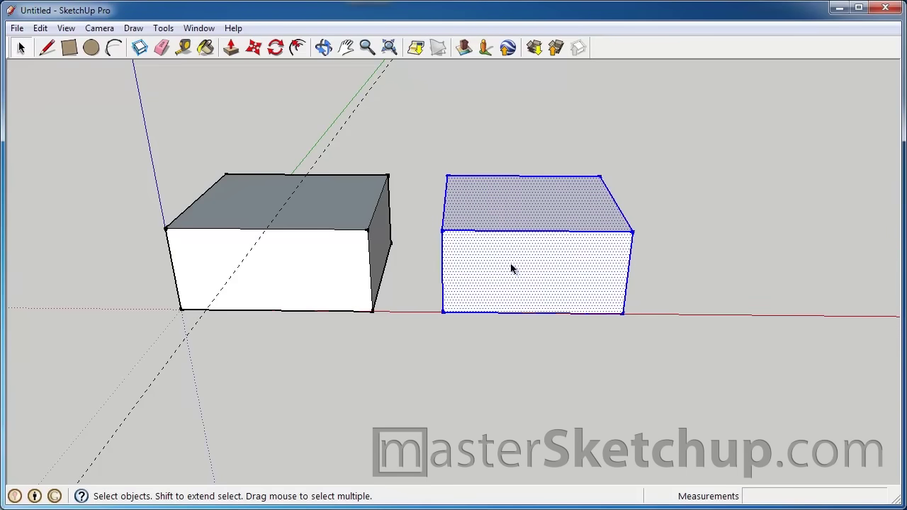
pyautogui.moveTo(512, 269); pyautogui.dragTo(579, 284, button='middle')
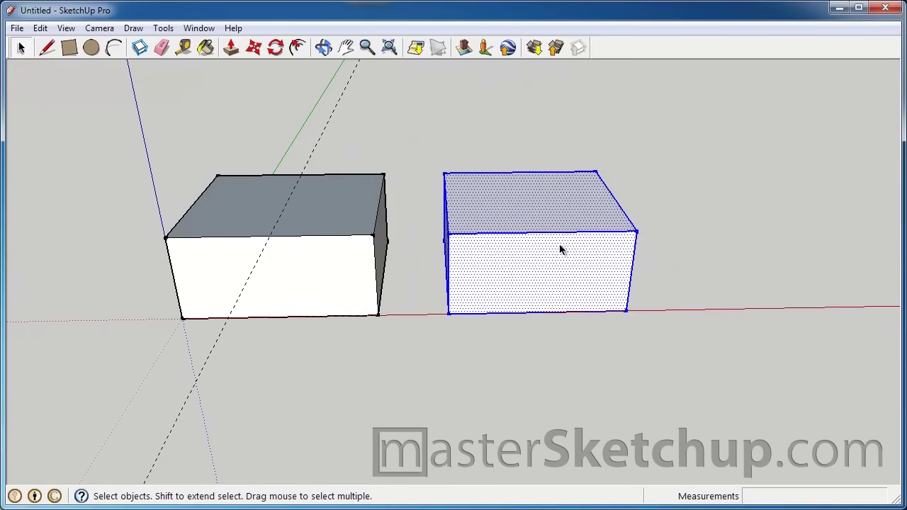
pyautogui.moveTo(517, 261); pyautogui.dragTo(430, 253, button='middle')
# Move the right box by its top-edge midpoint onto the dashed midpoint guide
pyautogui.click(255, 48)
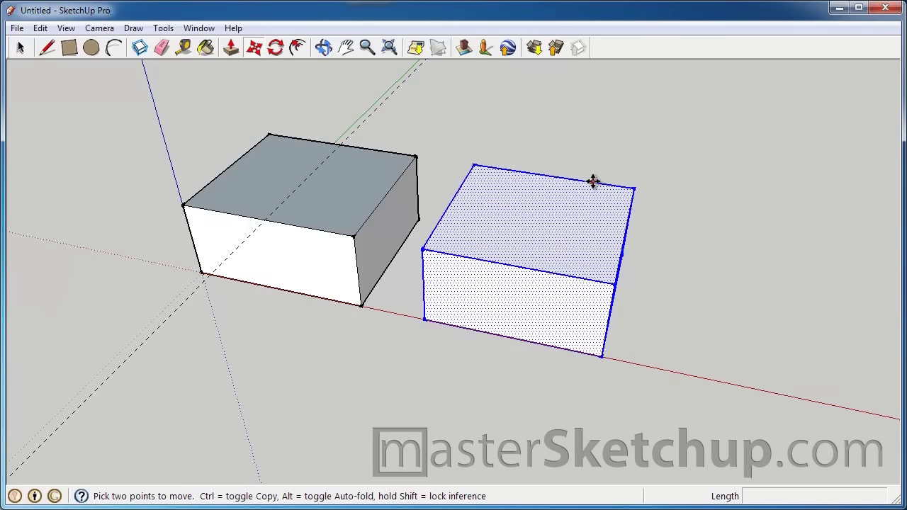
pyautogui.click(553, 176)
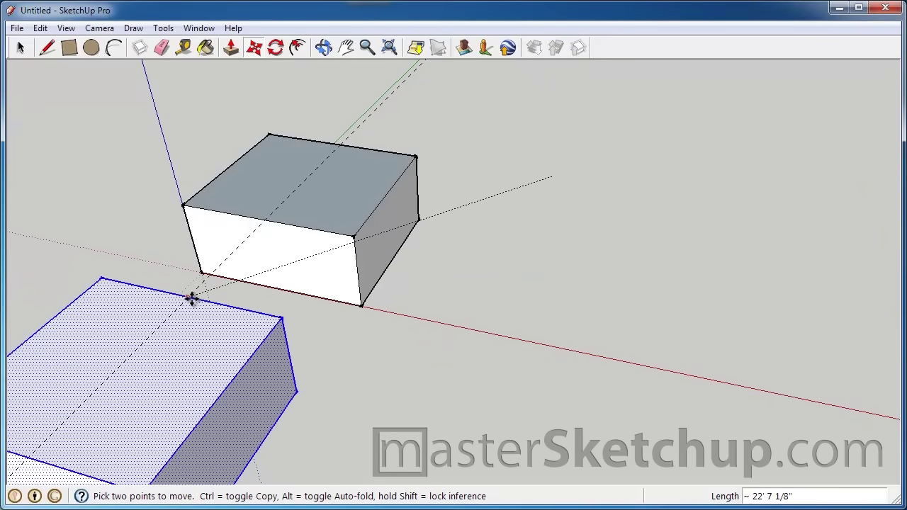
pyautogui.click(203, 284)
pyautogui.moveTo(166, 328)
pyautogui.mouseDown(button='middle')
pyautogui.moveTo(270, 312)
pyautogui.moveTo(310, 258)
pyautogui.moveTo(361, 234)
pyautogui.moveTo(331, 257)
pyautogui.moveTo(273, 244)
pyautogui.moveTo(328, 243)
pyautogui.moveTo(314, 251)
pyautogui.moveTo(310, 349)
pyautogui.moveTo(336, 194)
pyautogui.moveTo(247, 350)
pyautogui.moveTo(300, 283)
pyautogui.moveTo(289, 238)
pyautogui.moveTo(279, 259)
pyautogui.moveTo(263, 263)
pyautogui.moveTo(276, 260)
pyautogui.moveTo(267, 253)
pyautogui.moveTo(251, 267)
pyautogui.moveTo(176, 277)
pyautogui.moveTo(168, 266)
pyautogui.moveTo(177, 255)
pyautogui.moveTo(192, 286)
pyautogui.moveTo(357, 361)
pyautogui.moveTo(442, 334)
pyautogui.moveTo(486, 295)
pyautogui.moveTo(411, 319)
pyautogui.moveTo(395, 340)
pyautogui.moveTo(439, 327)
pyautogui.mouseUp(button='middle')
# Push/pull the right box's front face to a new depth
pyautogui.press('m')
pyautogui.scroll(-3, 337, 190)
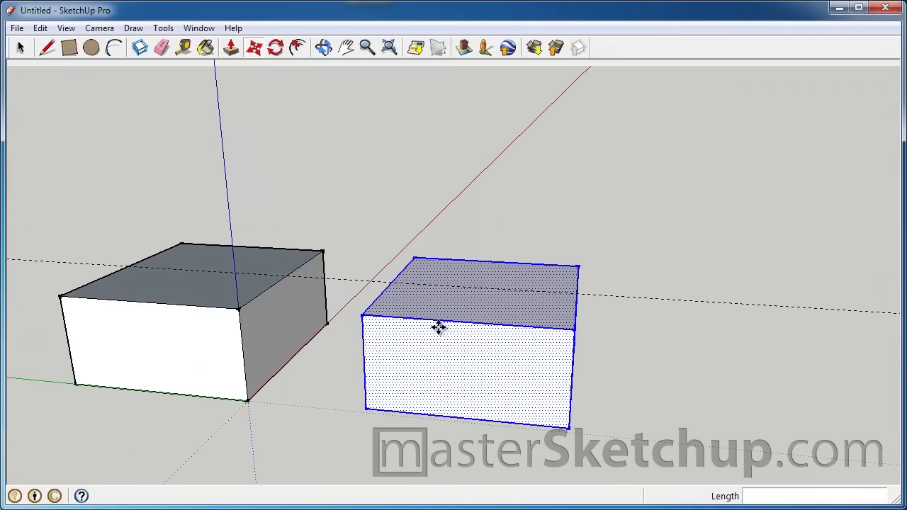
pyautogui.click(230, 48)
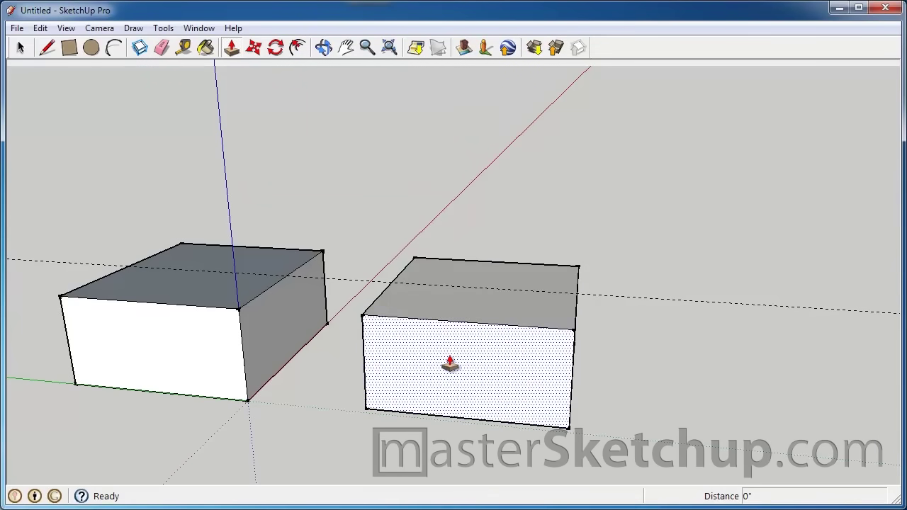
pyautogui.click(450, 366)
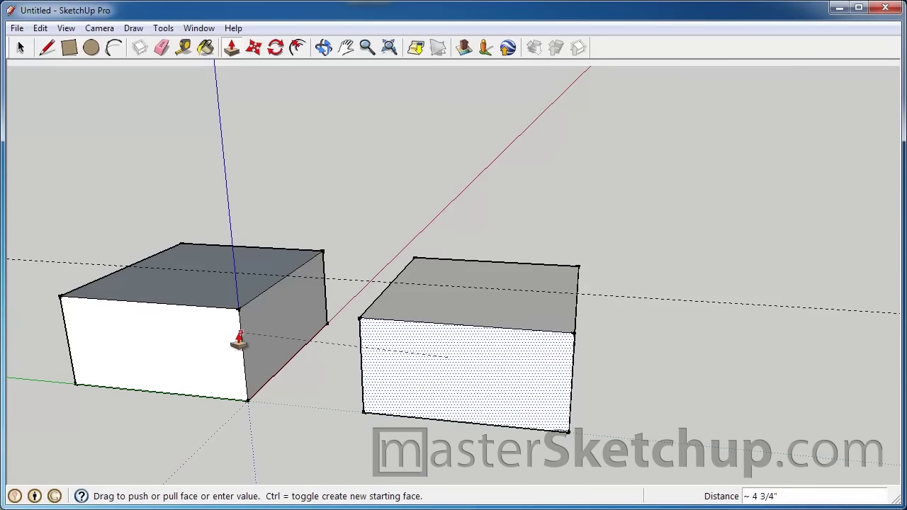
pyautogui.click(186, 339)
# Push/pull the other box's front face to match the first box's depth
pyautogui.press('o')
pyautogui.moveTo(577, 364); pyautogui.dragTo(295, 424)
pyautogui.press('p')
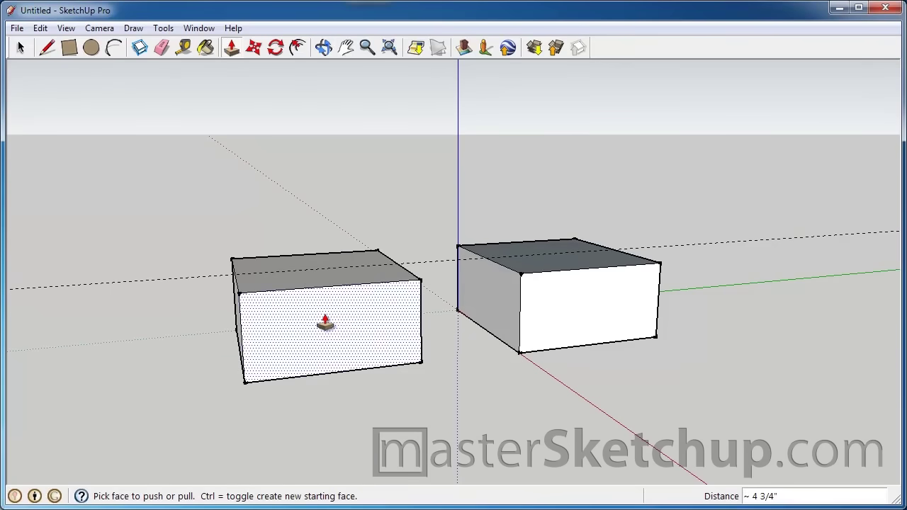
pyautogui.click(324, 319)
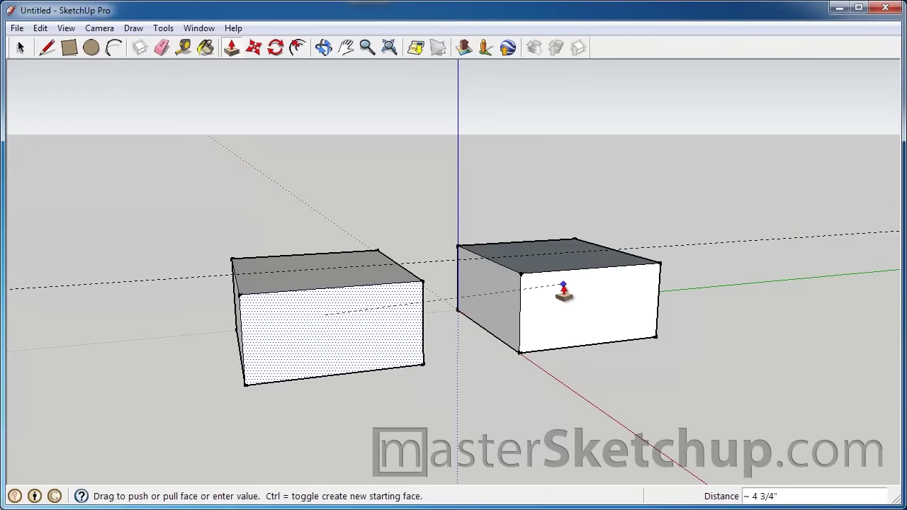
pyautogui.click(563, 292)
pyautogui.press('o')
pyautogui.moveTo(286, 367); pyautogui.dragTo(583, 318)
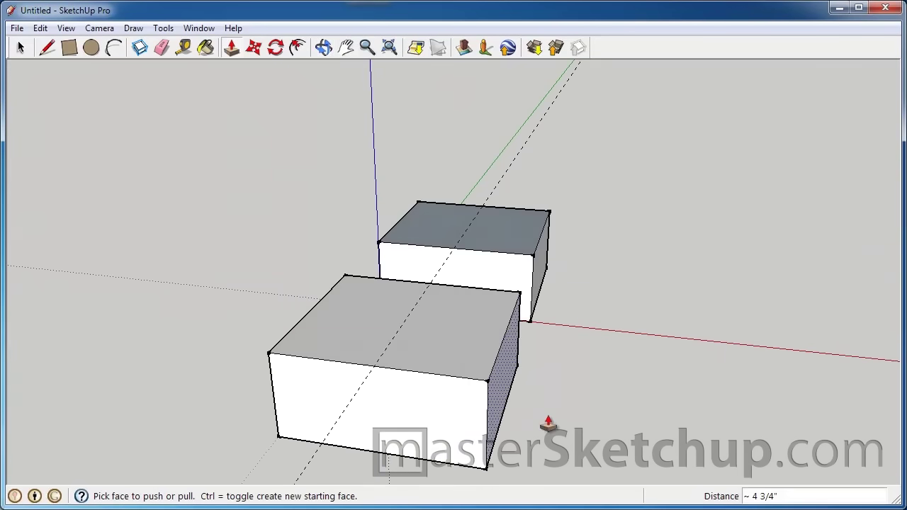
pyautogui.press('o')
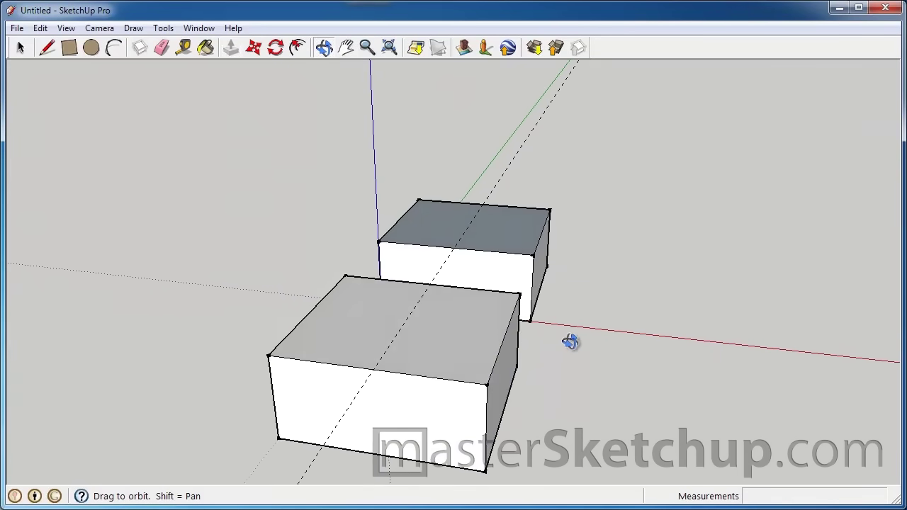
pyautogui.moveTo(571, 342); pyautogui.dragTo(395, 257, button='middle')
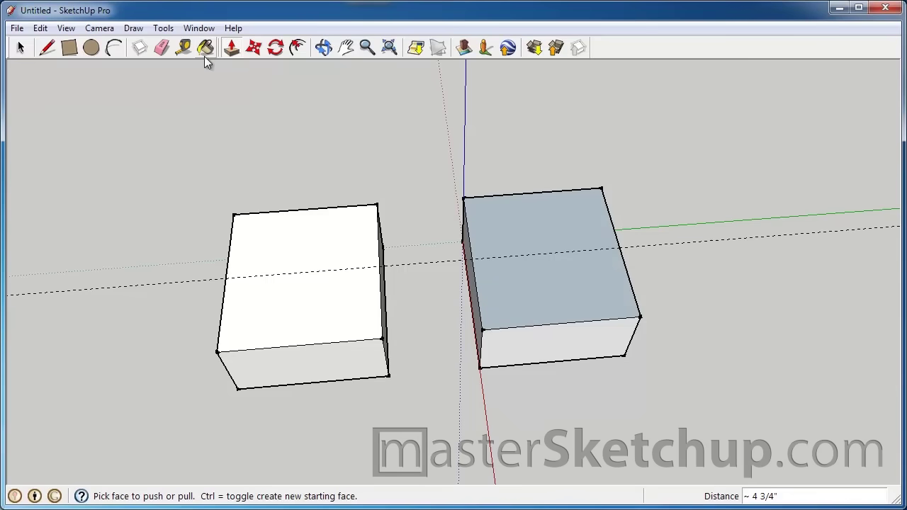
# Create a guide 4 feet from the box's edge with the Tape Measure
pyautogui.click(186, 51)
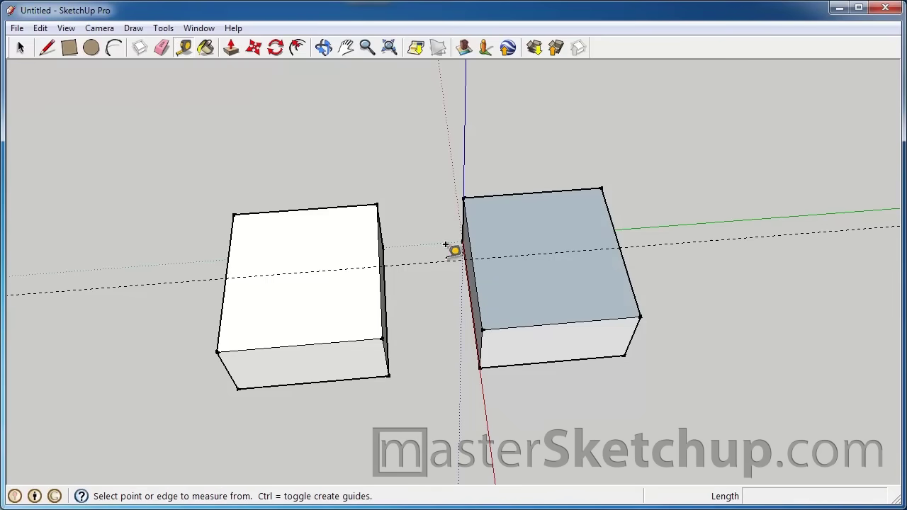
pyautogui.click(477, 276)
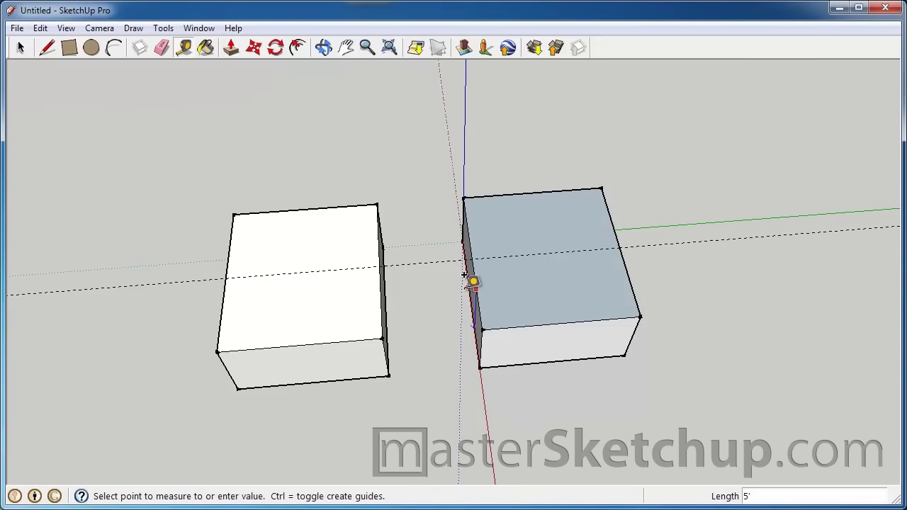
pyautogui.click(404, 278)
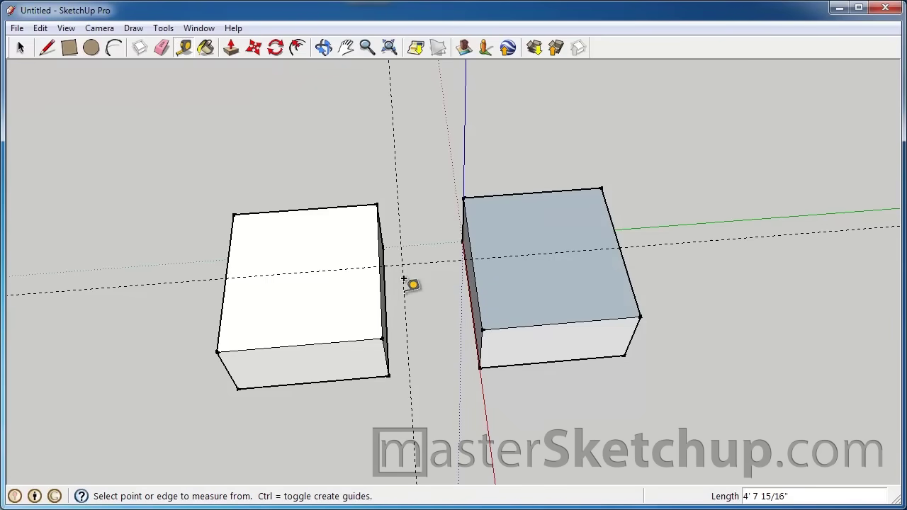
pyautogui.write('4')
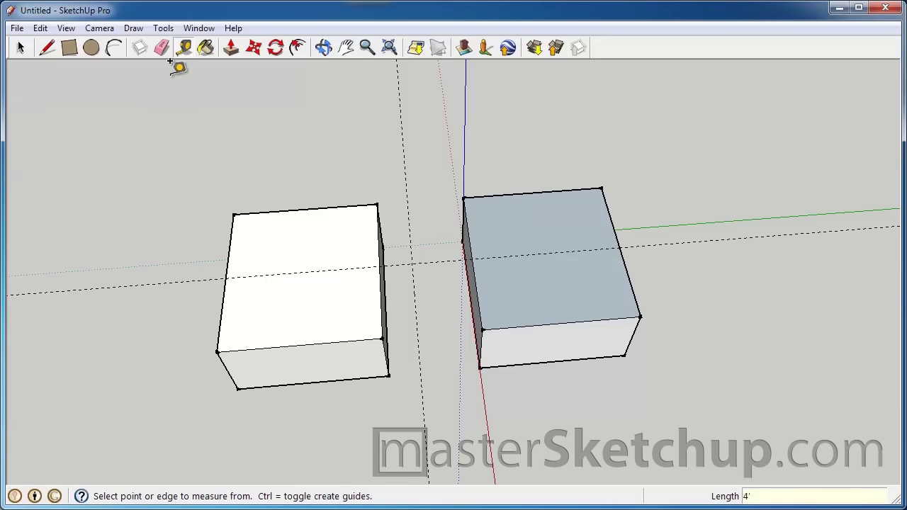
# Select the whole left box and move its corner onto the 4-foot guide
pyautogui.click(20, 47)
pyautogui.click(273, 314)
pyautogui.click(272, 315)
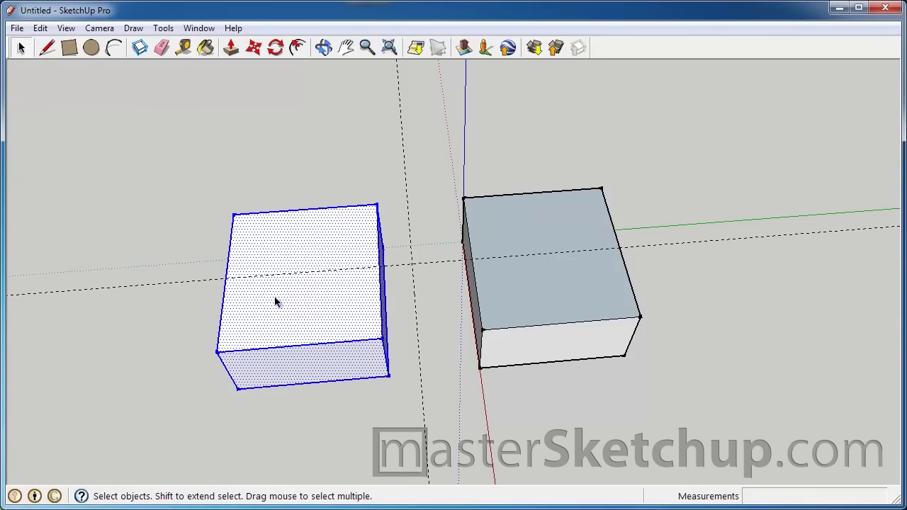
pyautogui.click(254, 47)
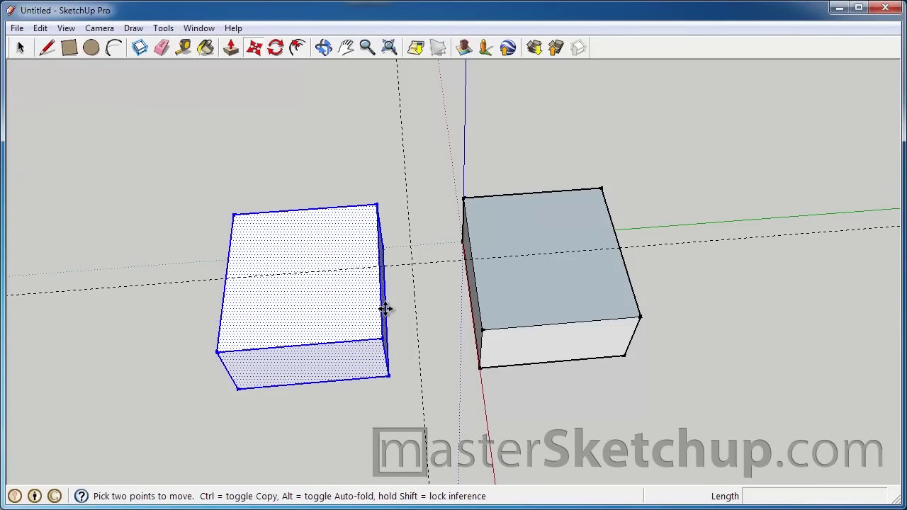
pyautogui.scroll(4, 379, 290)
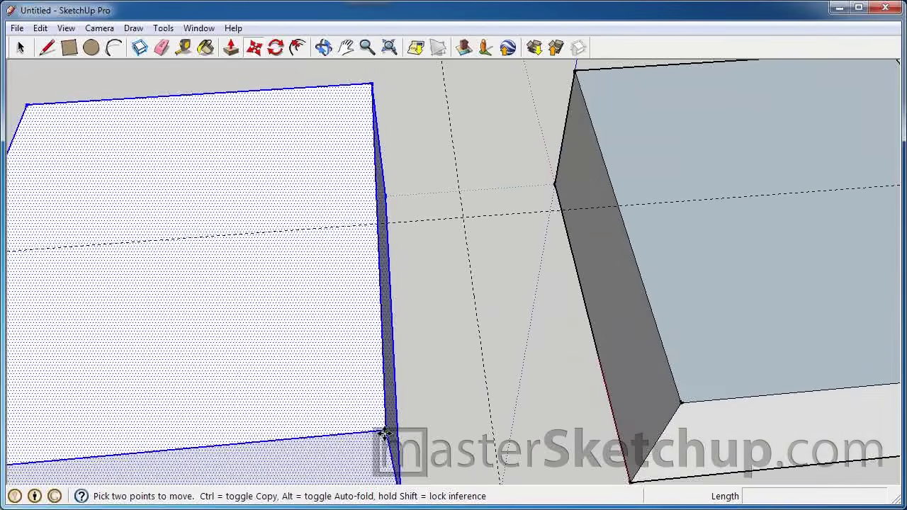
pyautogui.click(380, 441)
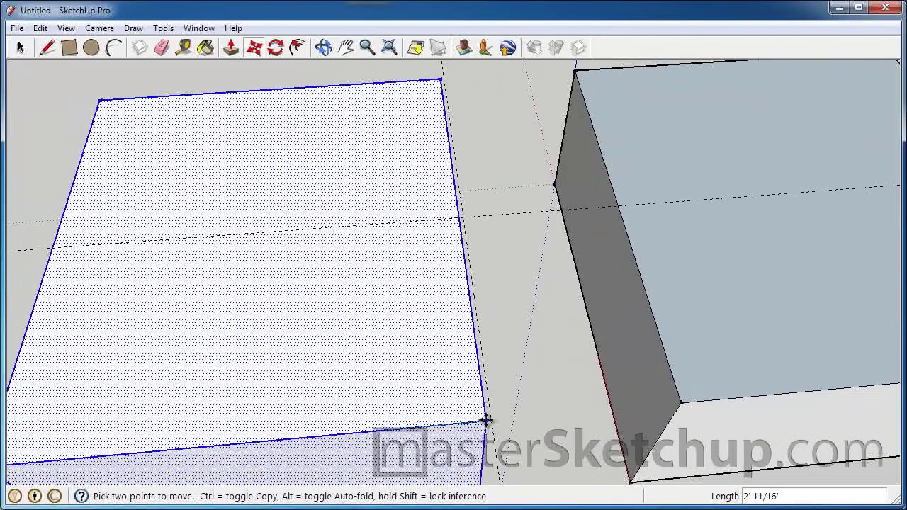
pyautogui.click(489, 421)
pyautogui.press('o')
pyautogui.moveTo(448, 399); pyautogui.dragTo(336, 353)
pyautogui.press('m')
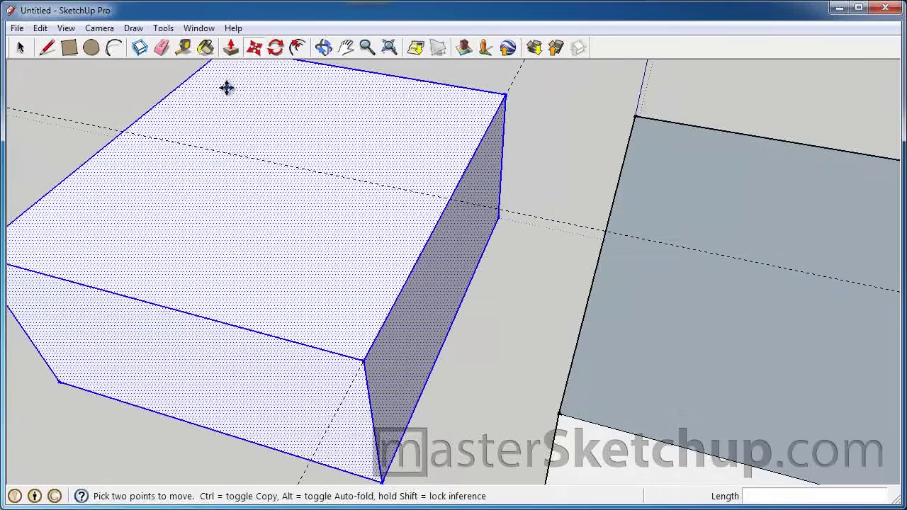
# Measure from the moved box's corner to confirm the 4' gap between the boxes
pyautogui.click(183, 47)
pyautogui.click(369, 349)
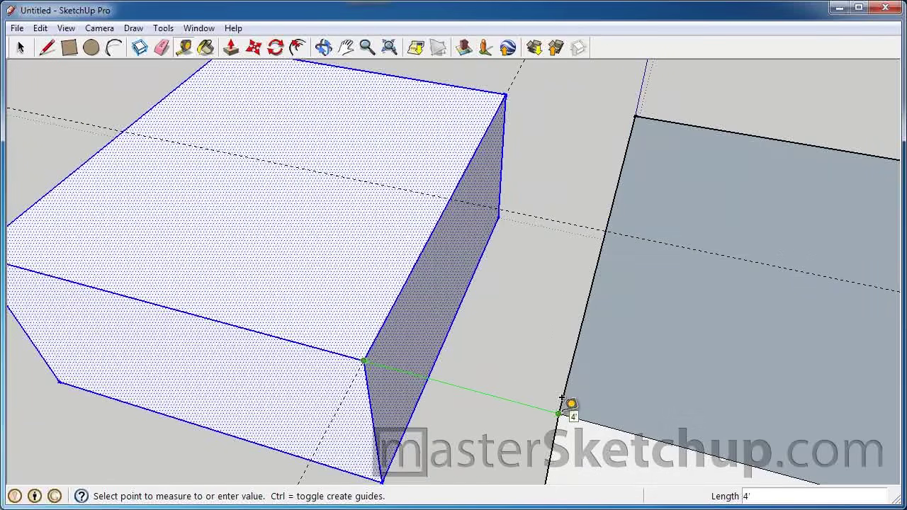
pyautogui.click(477, 391)
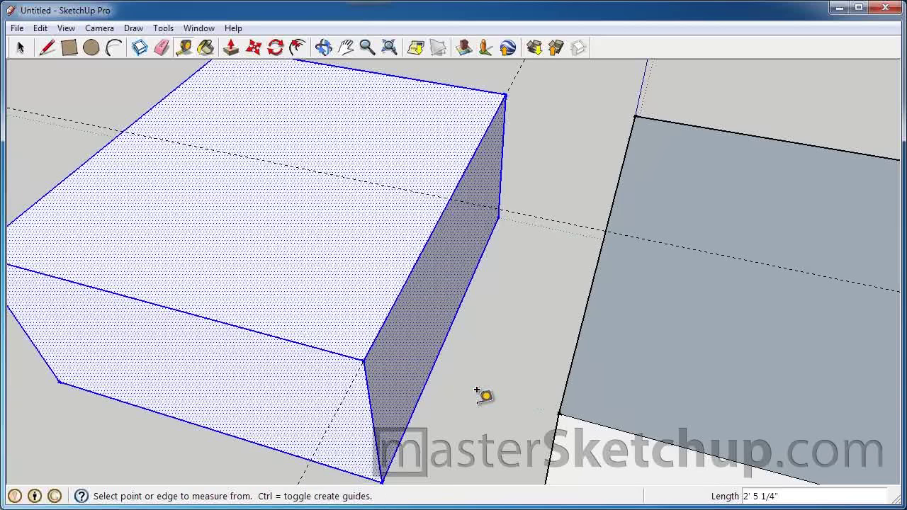
pyautogui.scroll(-6, 274, 177)
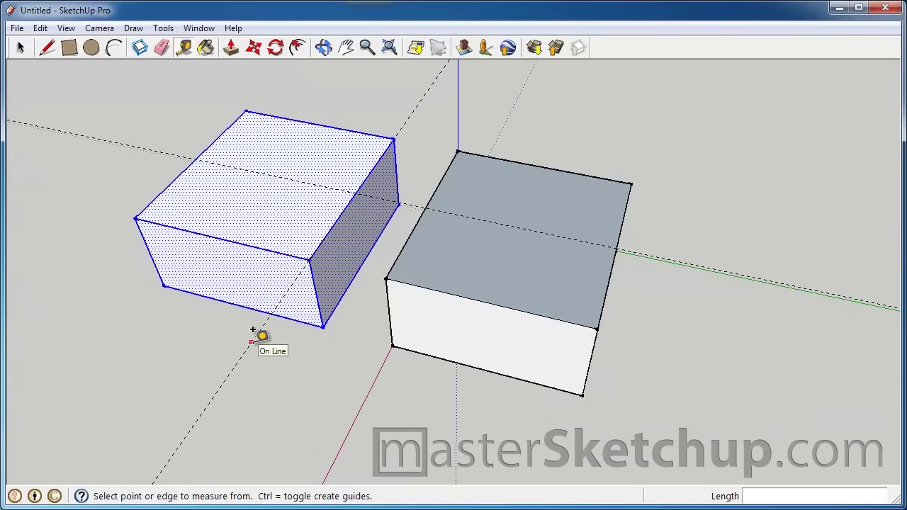
pyautogui.moveTo(257, 338); pyautogui.dragTo(469, 290, button='middle')
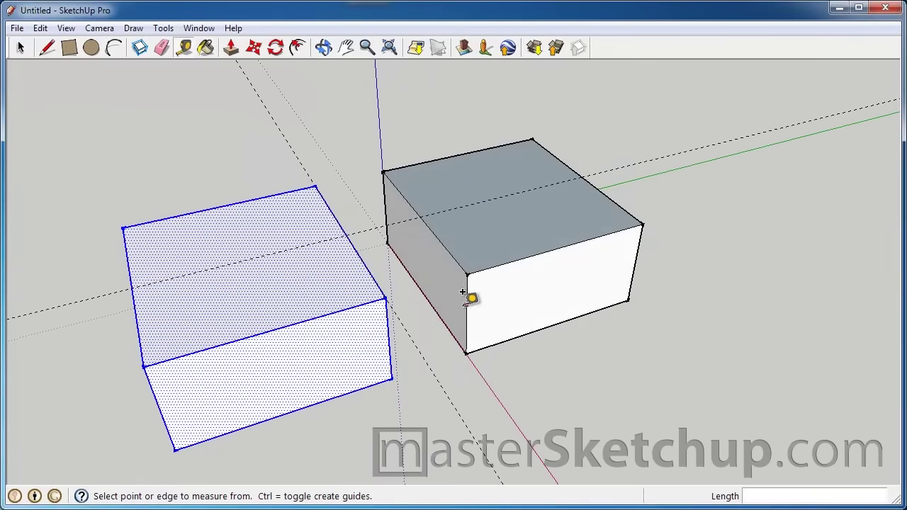
pyautogui.click(51, 49)
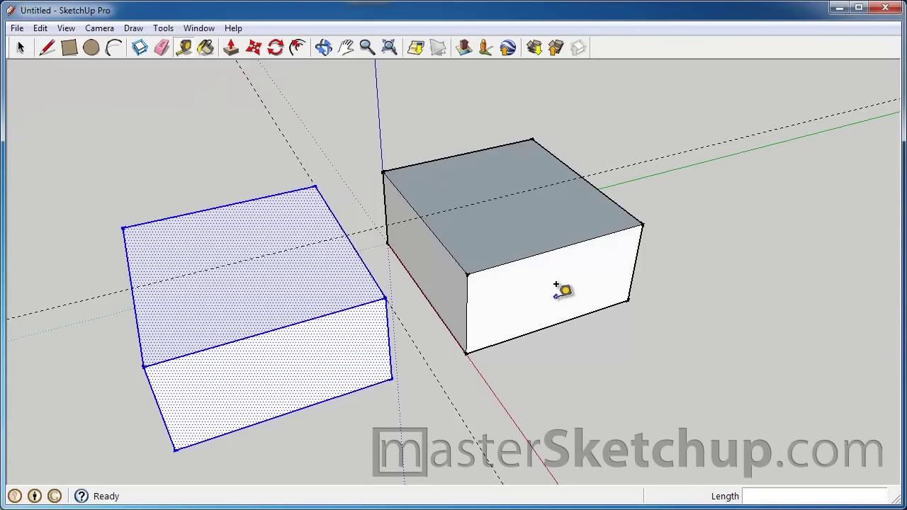
pyautogui.moveTo(556, 290); pyautogui.dragTo(607, 98, button='middle')
pyautogui.press('t')
pyautogui.scroll(-2, 608, 98)
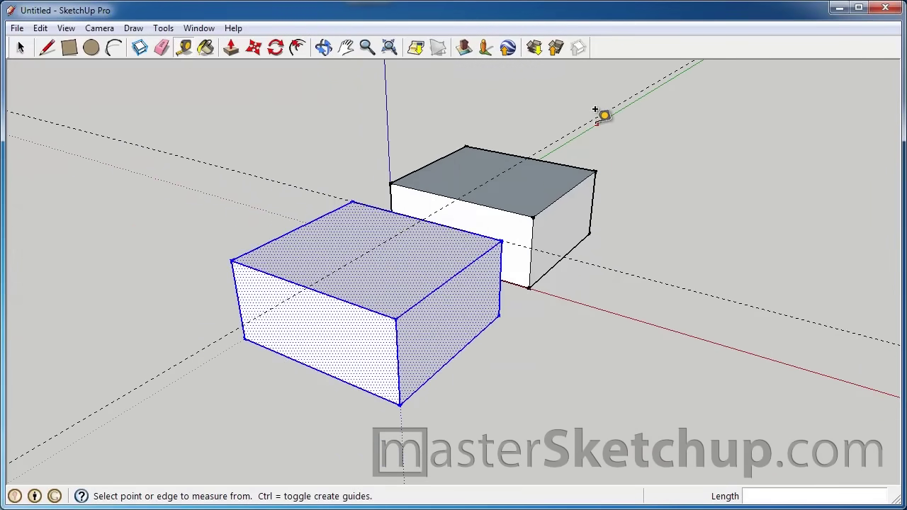